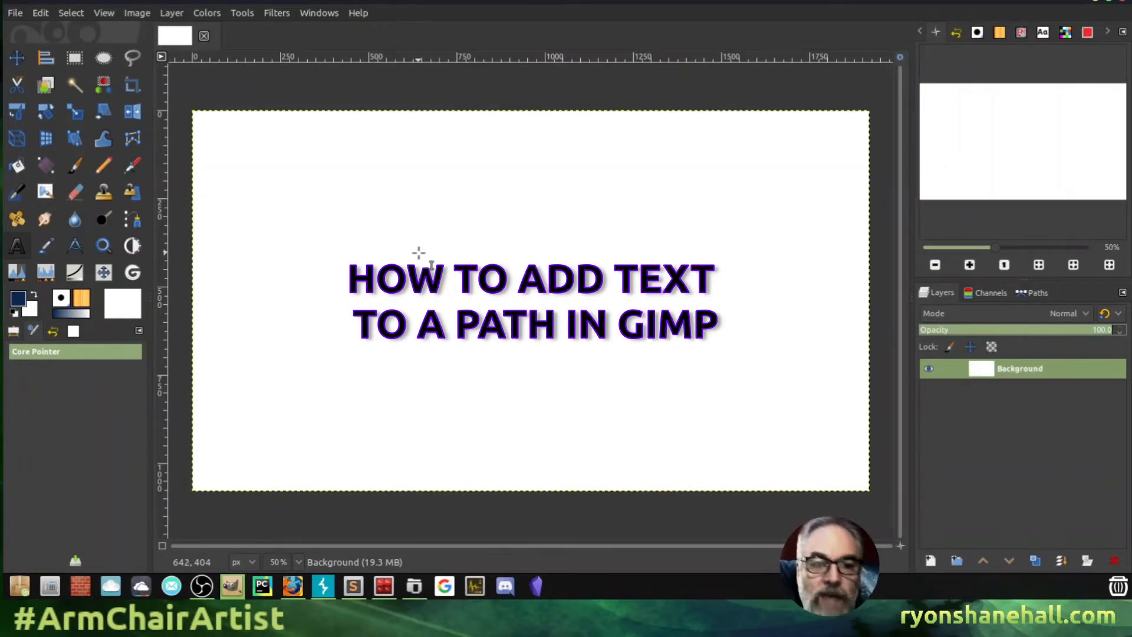
# - Type SOMETEXT in a new text box near the canvas's upper left, fixing the lowercase letters
pyautogui.click(308, 175)
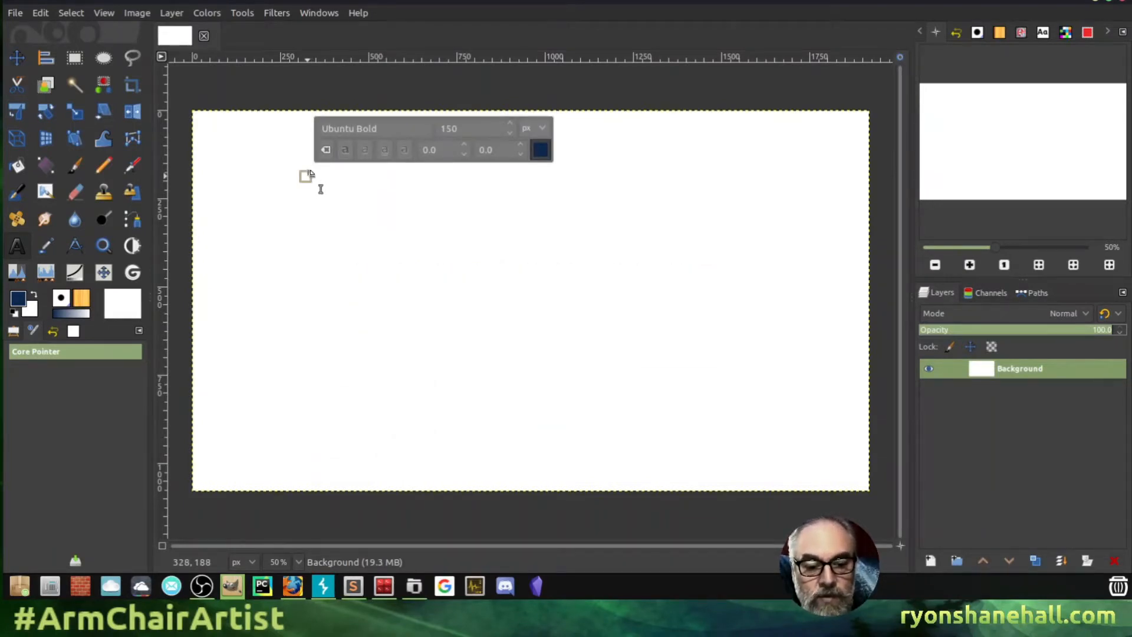
pyautogui.write('SOMEtext')
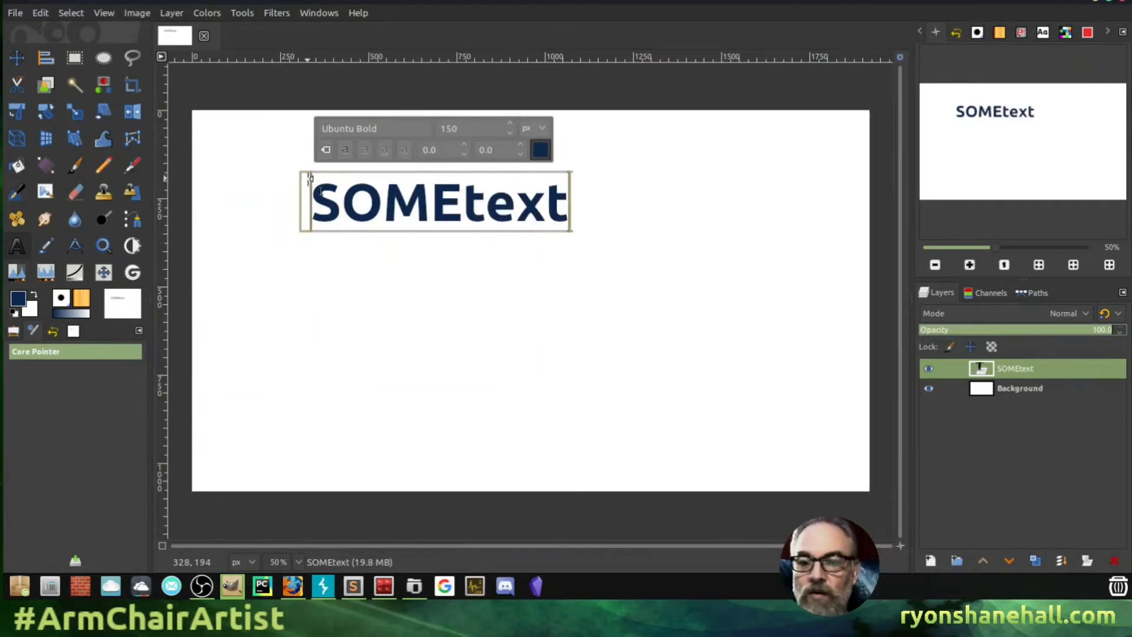
pyautogui.press('BackSpace')
pyautogui.press('BackSpace')
pyautogui.press('BackSpace')
pyautogui.press('BackSpace')
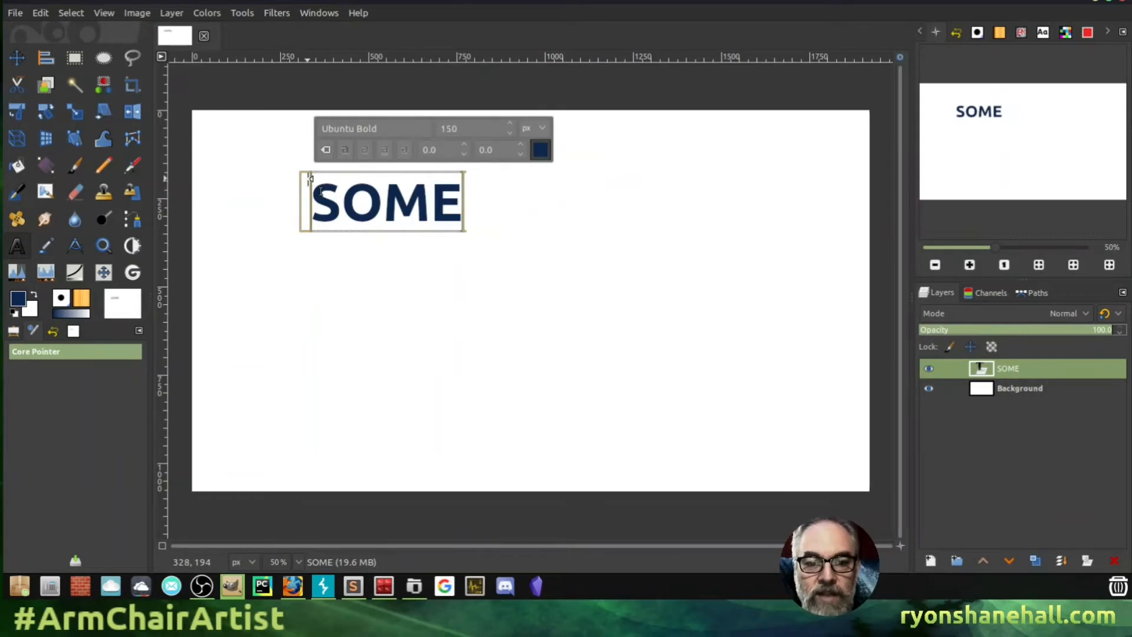
pyautogui.write('TEXT')
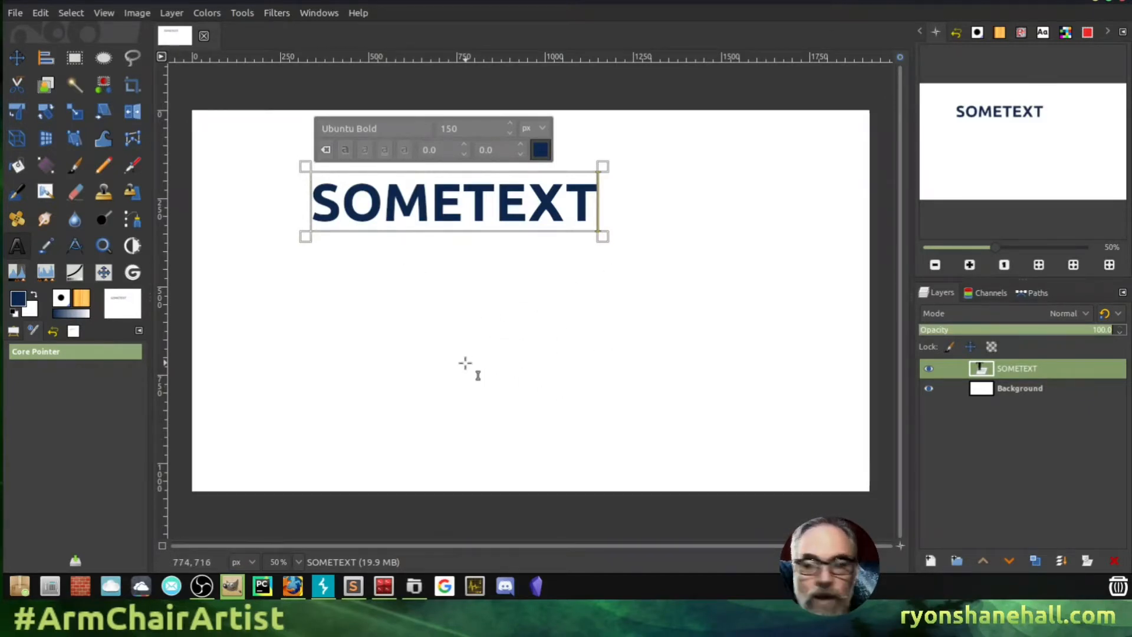
pyautogui.click(105, 59)
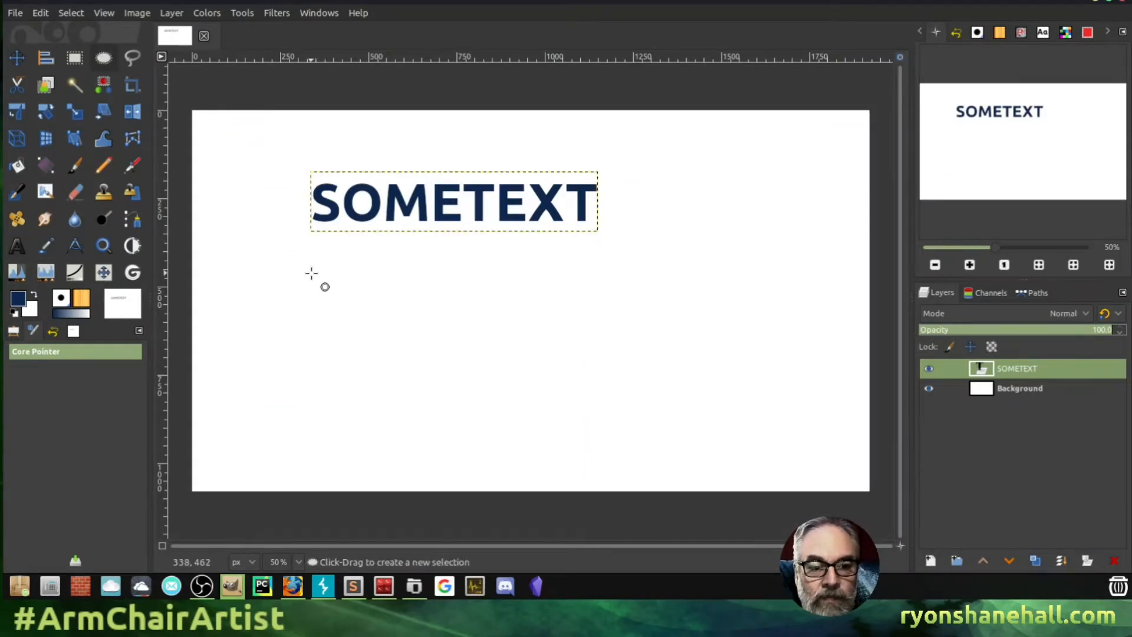
# - Select an ellipse across the lower middle of the canvas and add a new layer named 'layer'
pyautogui.moveTo(314, 282); pyautogui.dragTo(759, 444)
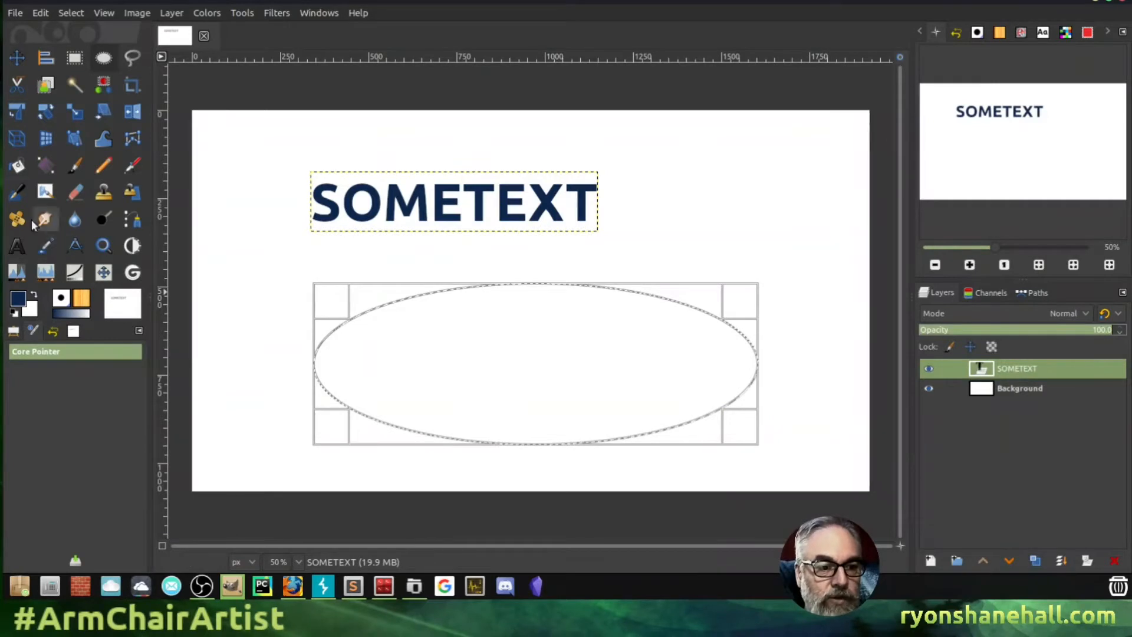
pyautogui.click(19, 166)
pyautogui.click(932, 561)
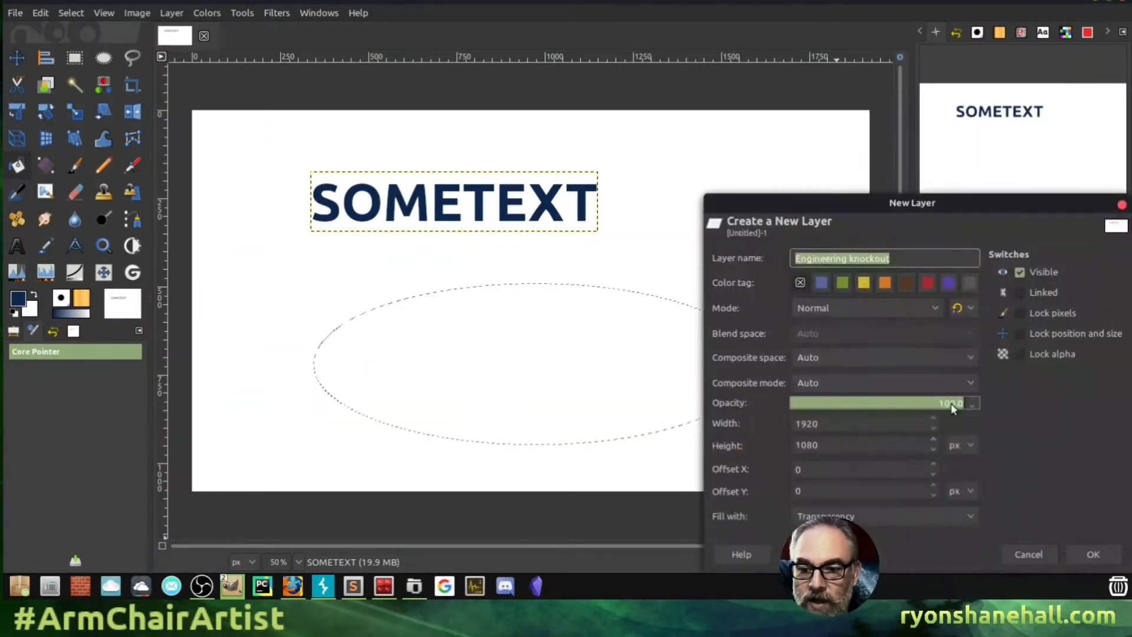
pyautogui.press('BackSpace')
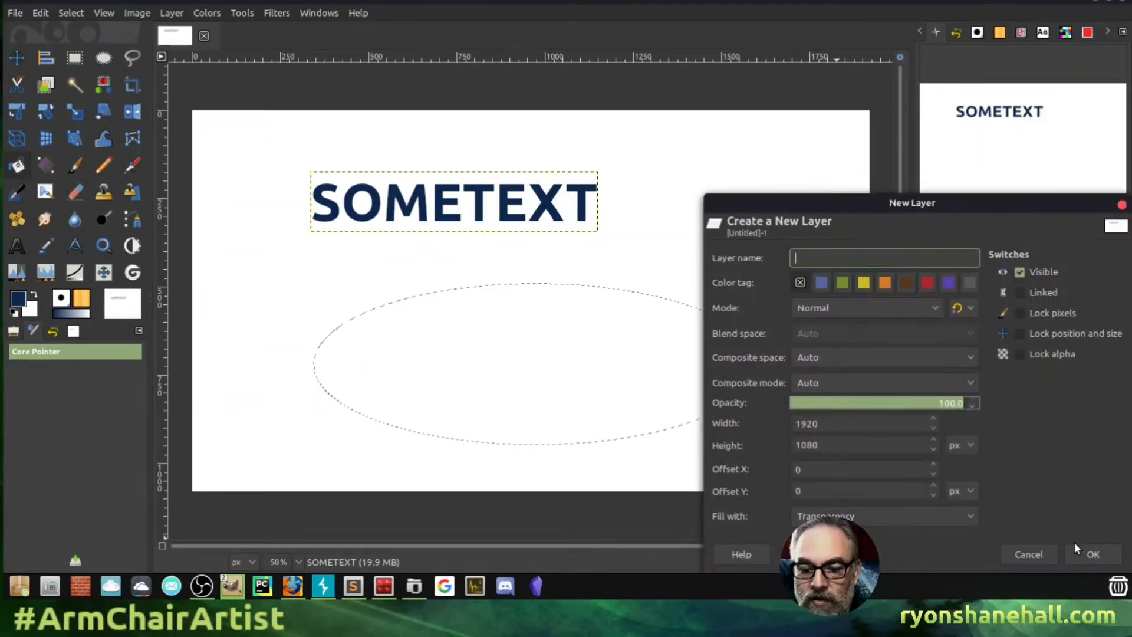
pyautogui.write('layer')
pyautogui.click(1075, 544)
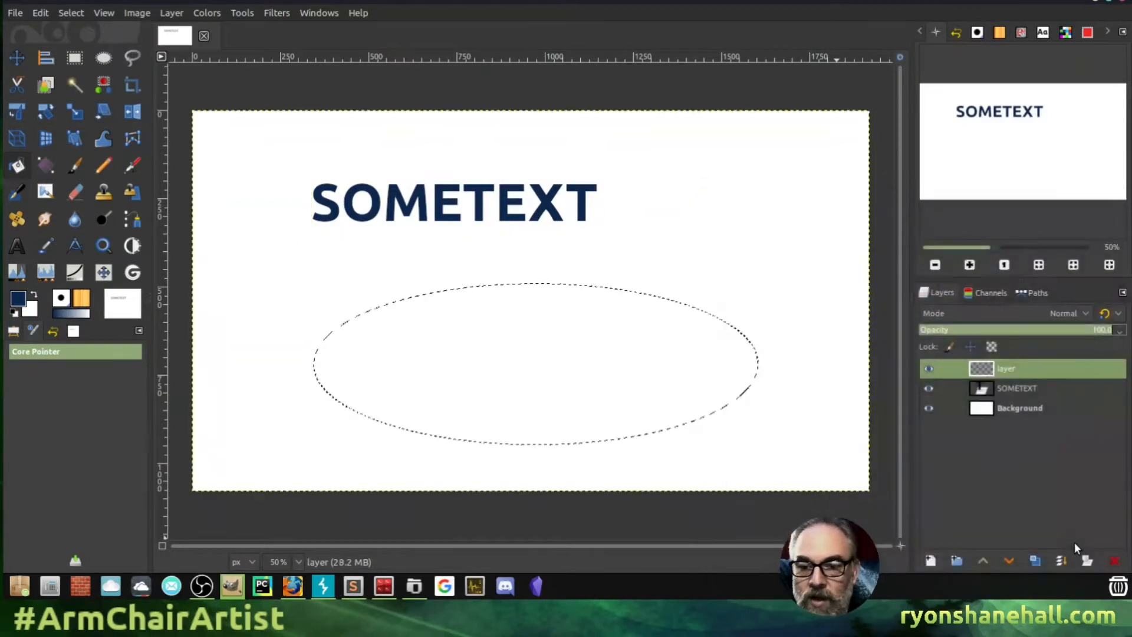
# - Fill the ellipse with navy and stack the SOMETEXT layer above it
pyautogui.click(517, 362)
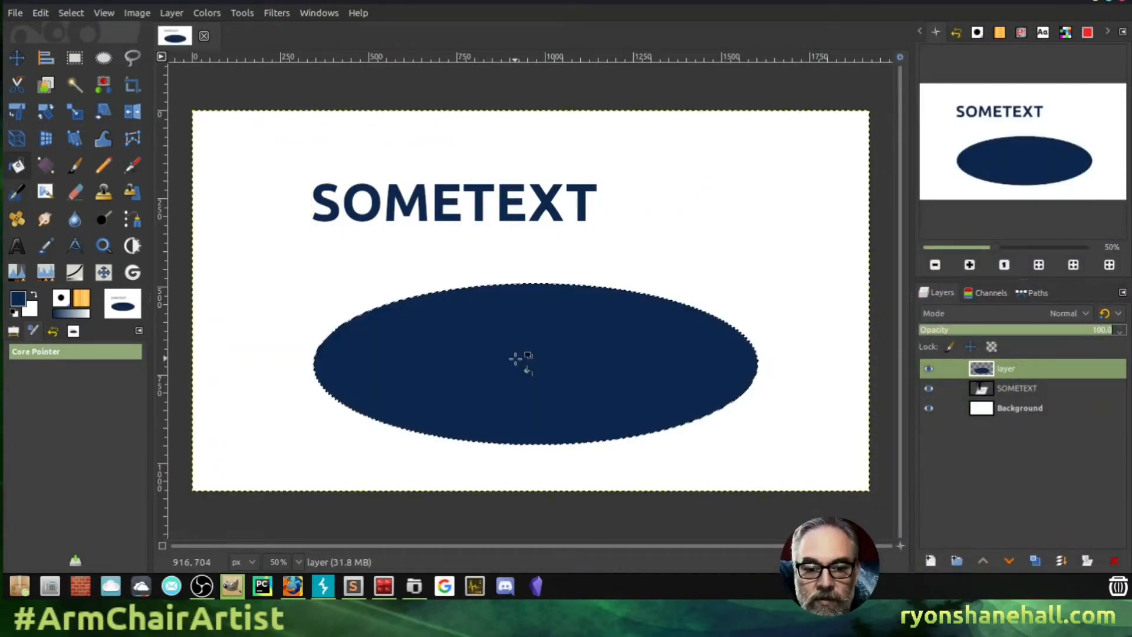
pyautogui.click(1009, 389)
pyautogui.moveTo(1010, 388); pyautogui.dragTo(1008, 361)
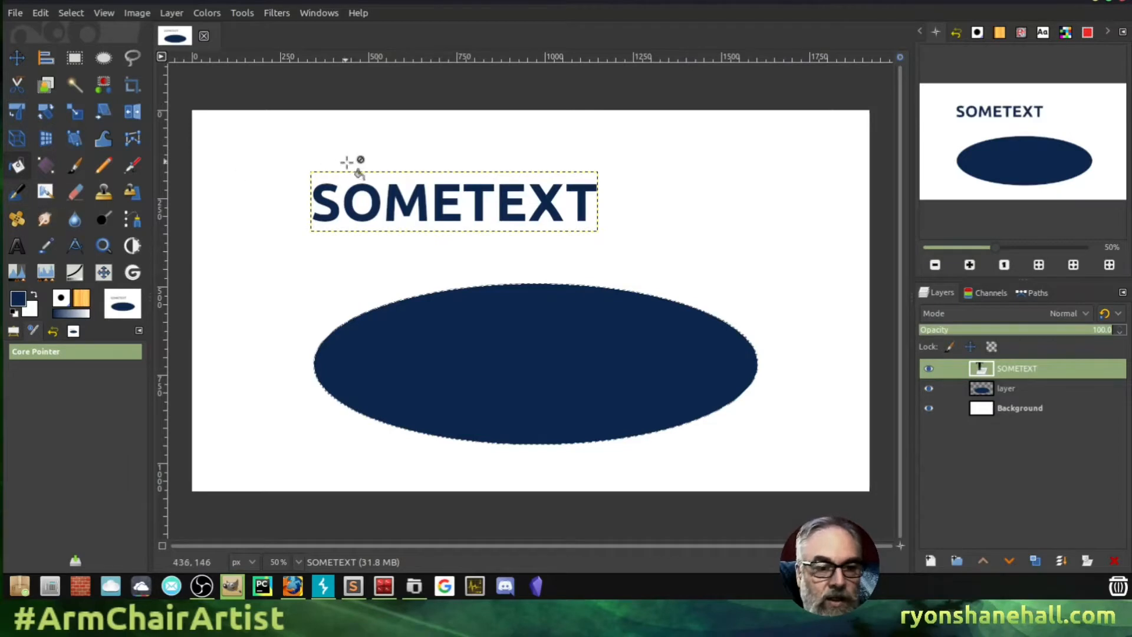
# - Move the SOMETEXT layer so it sits horizontally centred above the ellipse
pyautogui.click(16, 57)
pyautogui.moveTo(337, 214); pyautogui.dragTo(400, 188)
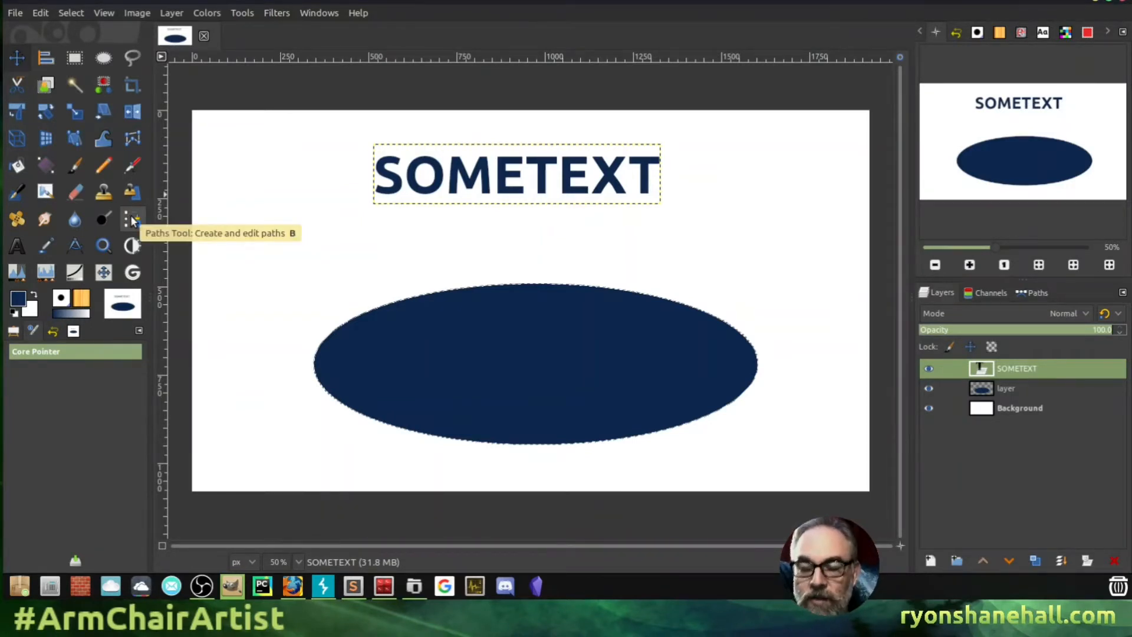
pyautogui.press('b')
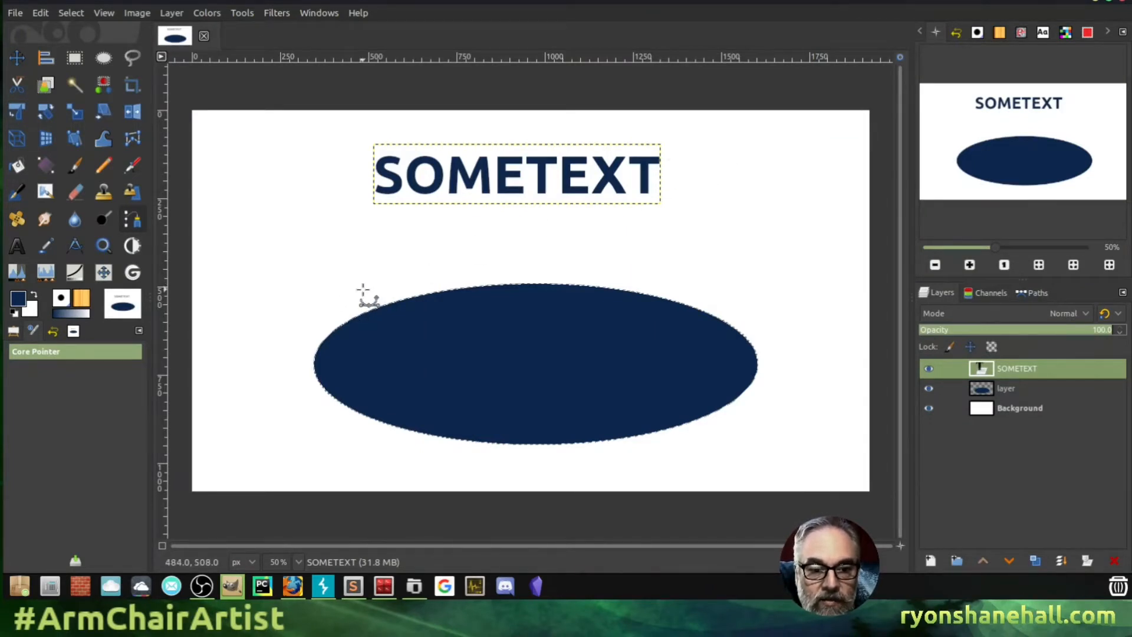
# - Place path anchors at the ellipse's upper-left and upper-right edges and shape a smooth arc
pyautogui.moveTo(362, 289); pyautogui.dragTo(387, 280)
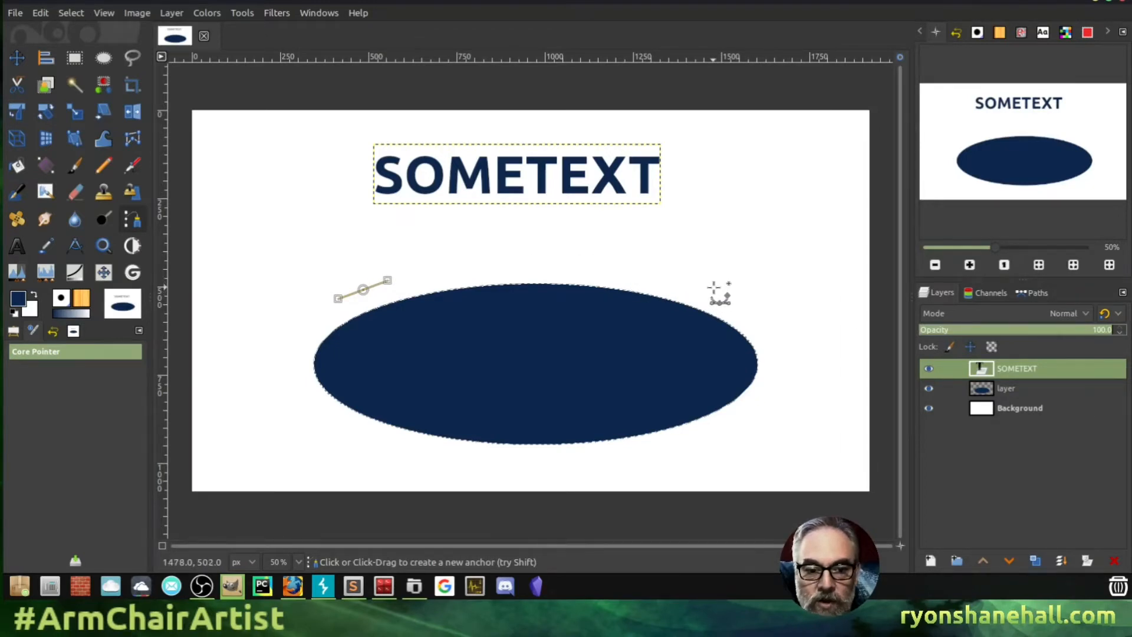
pyautogui.moveTo(709, 290); pyautogui.dragTo(776, 321)
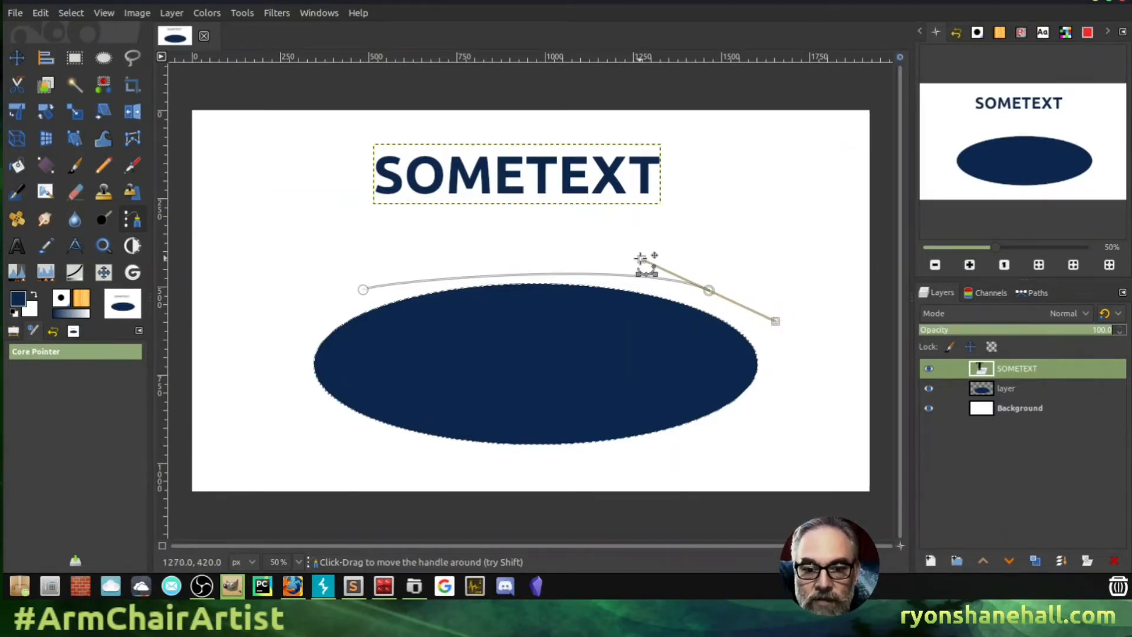
pyautogui.moveTo(640, 258); pyautogui.dragTo(542, 226)
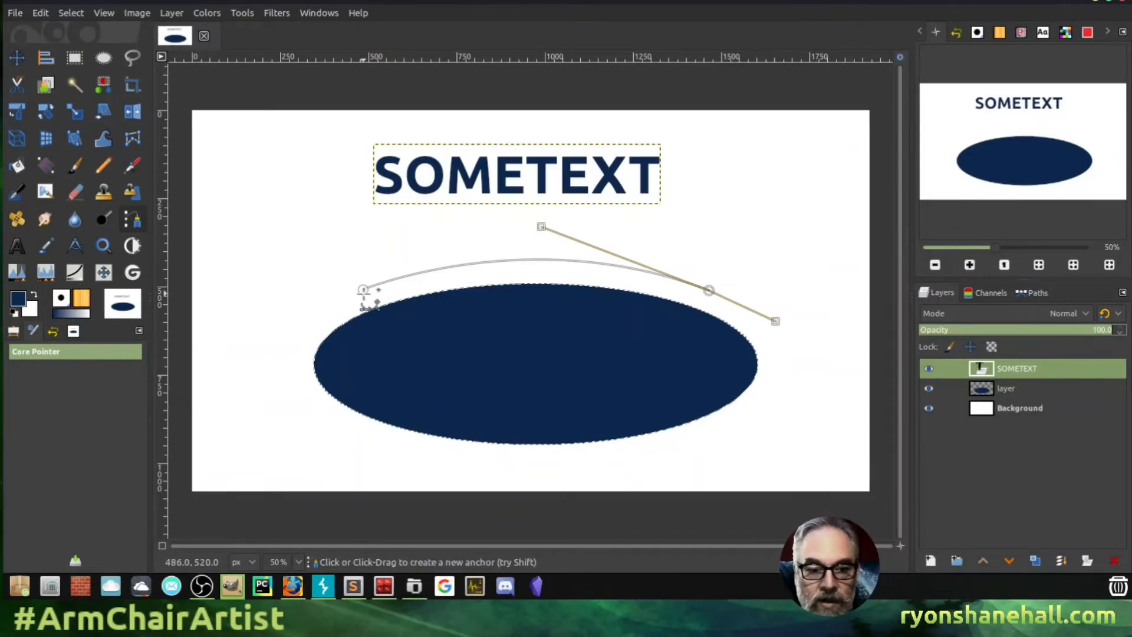
pyautogui.moveTo(364, 291)
pyautogui.mouseDown()
pyautogui.moveTo(302, 188)
pyautogui.moveTo(496, 251)
pyautogui.moveTo(371, 272)
pyautogui.moveTo(377, 285)
pyautogui.mouseUp()
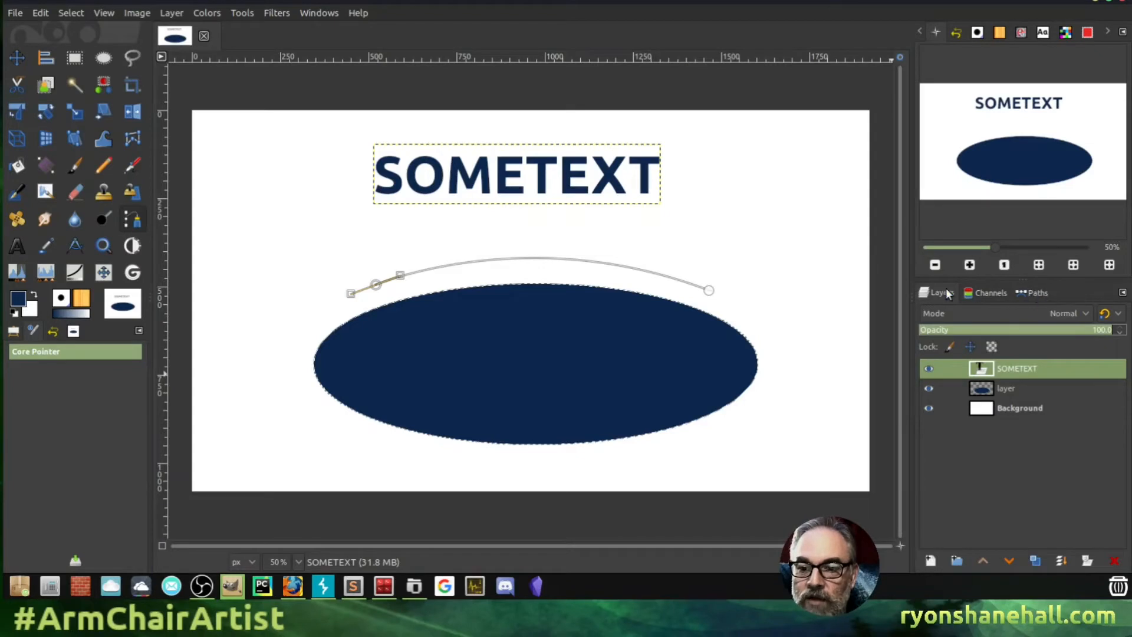
# - Rename the Unnamed path to 'sometext' in the Paths list
pyautogui.click(1026, 292)
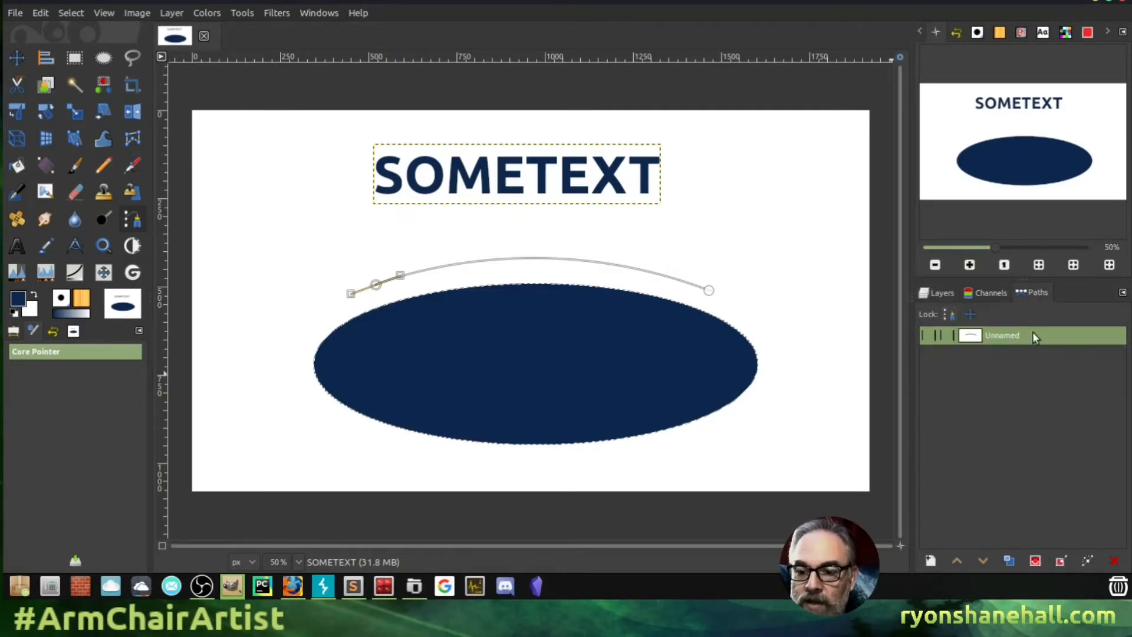
pyautogui.click(926, 334)
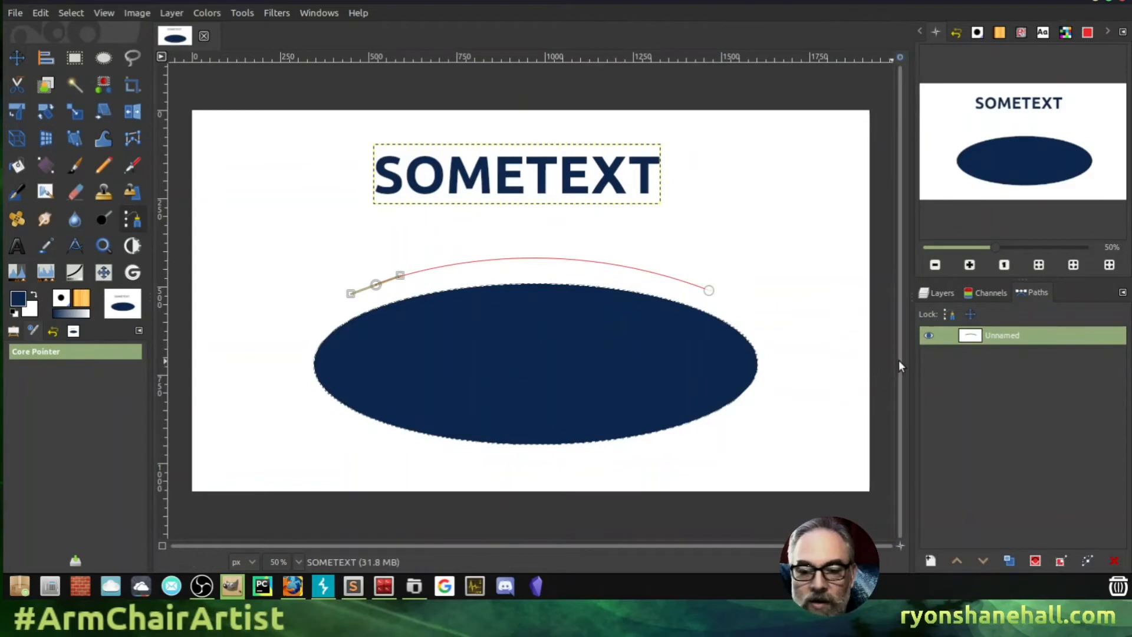
pyautogui.click(929, 337)
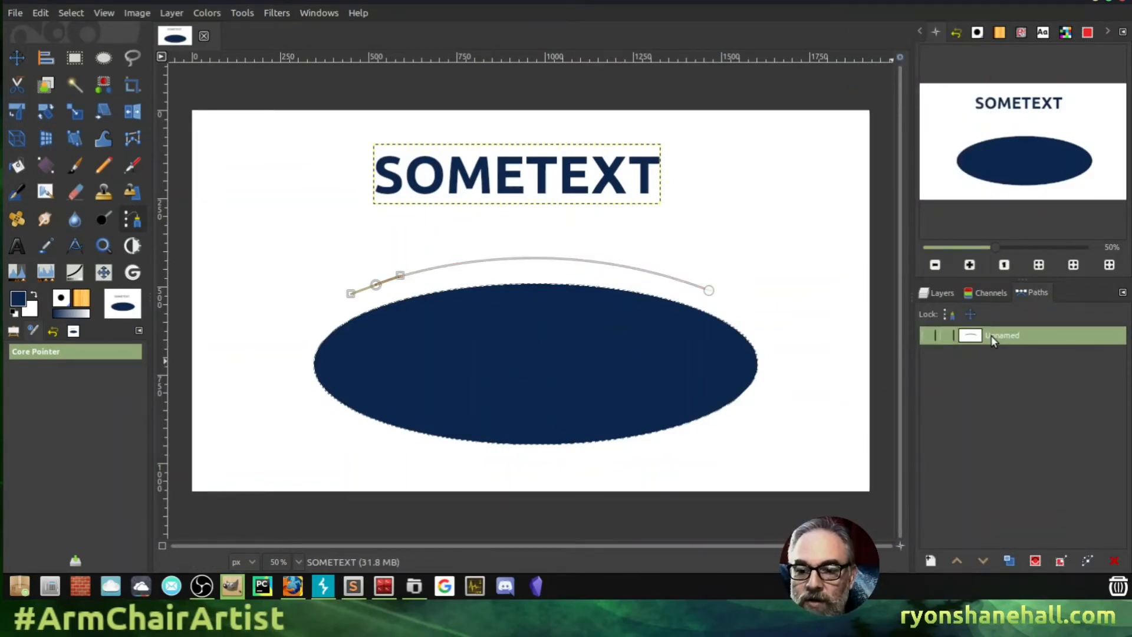
pyautogui.doubleClick(1004, 334)
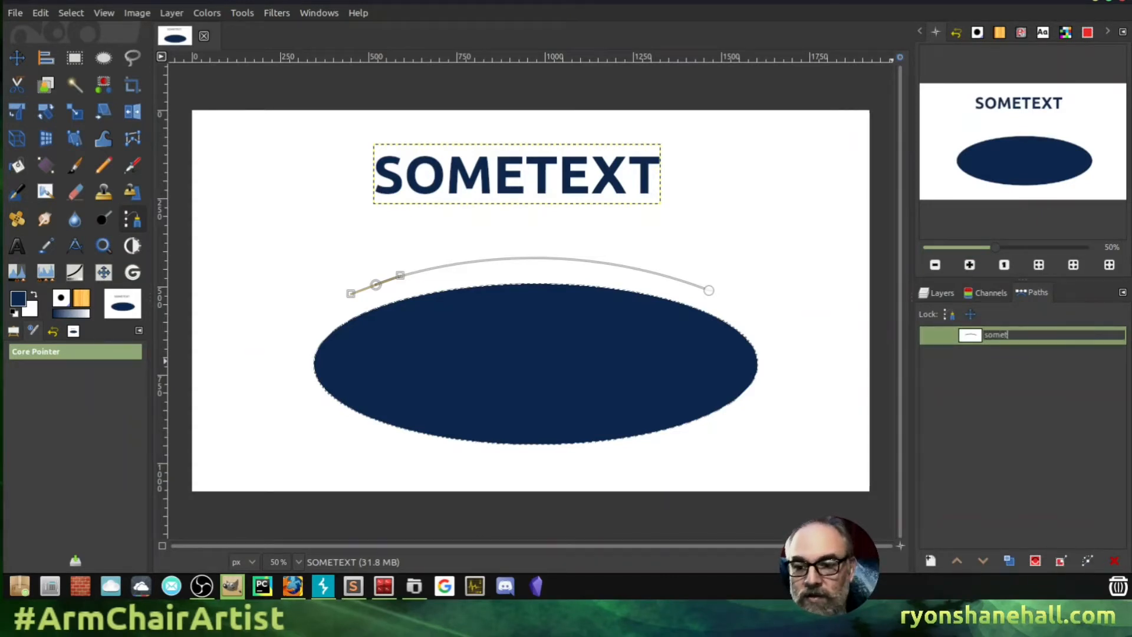
pyautogui.write('sometext')
pyautogui.click(942, 292)
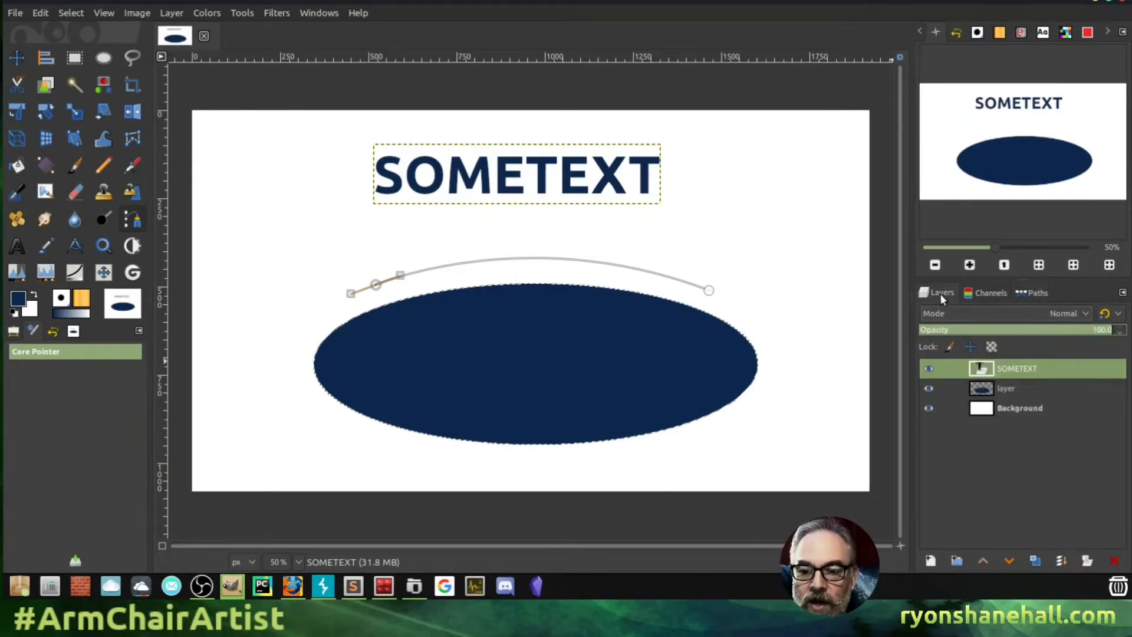
pyautogui.click(1041, 290)
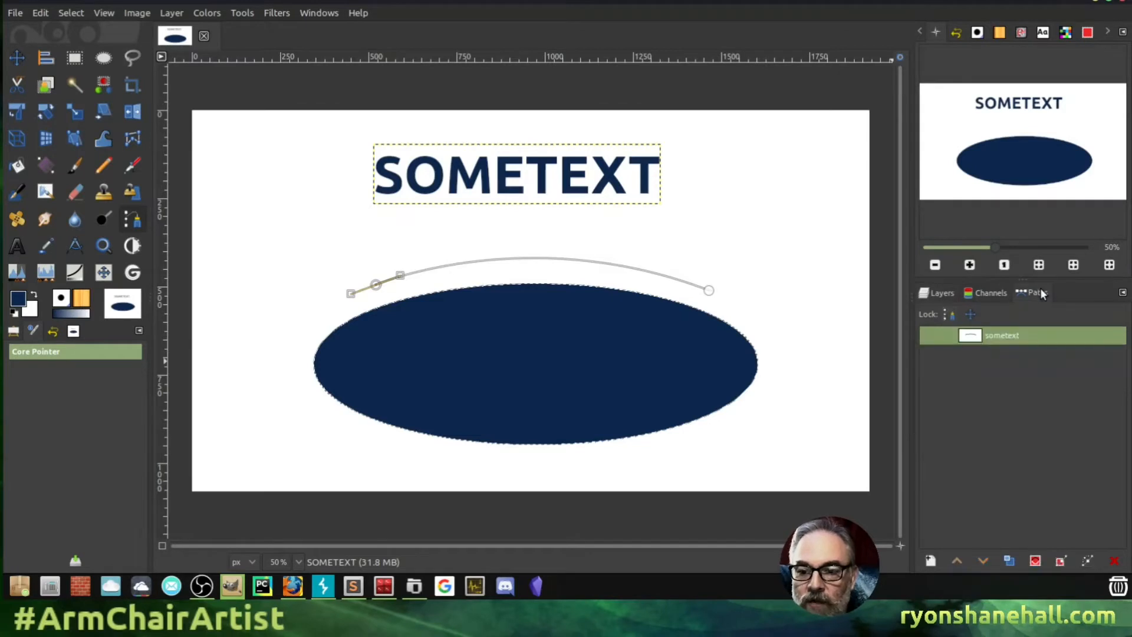
pyautogui.click(937, 294)
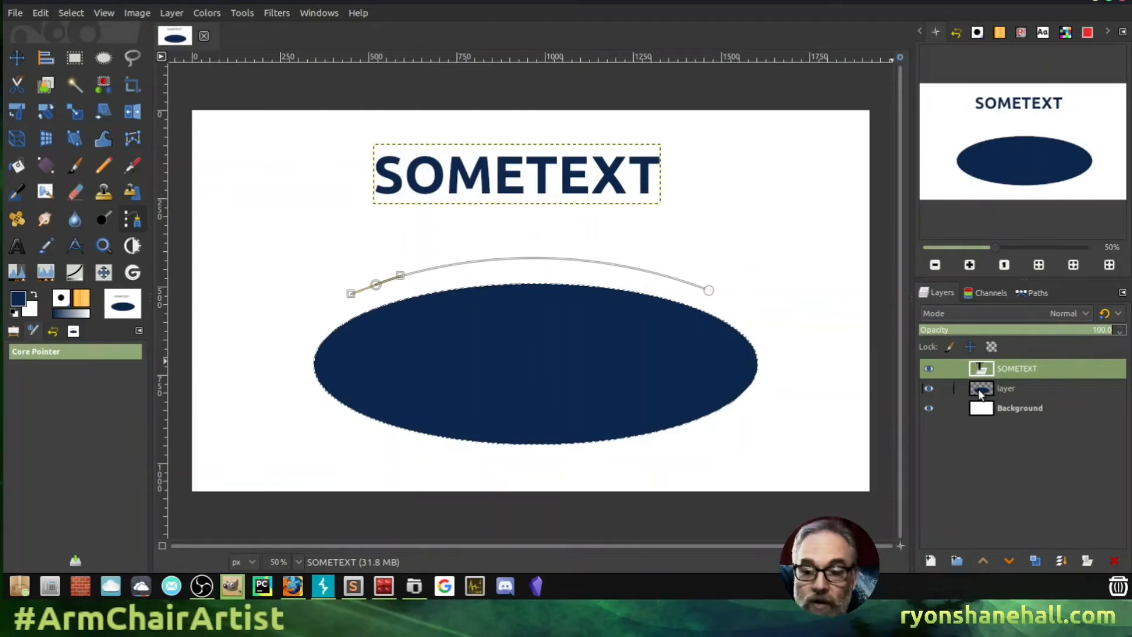
# - Create a Text along Path outline of SOMETEXT and add a new layer named Filled
pyautogui.rightClick(1011, 369)
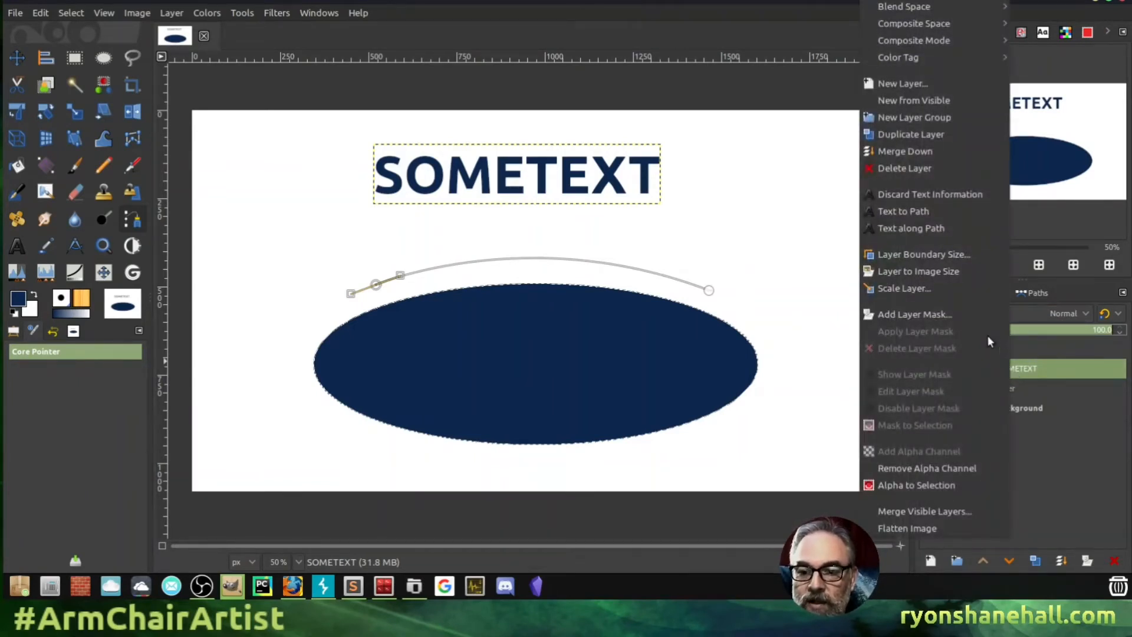
pyautogui.click(933, 230)
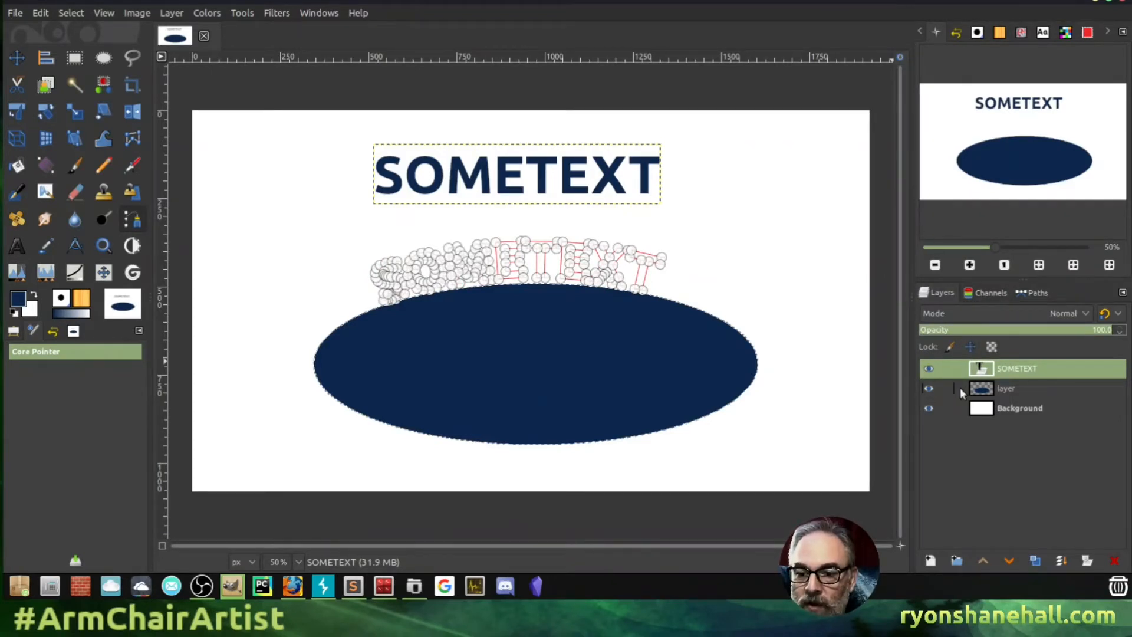
pyautogui.click(930, 561)
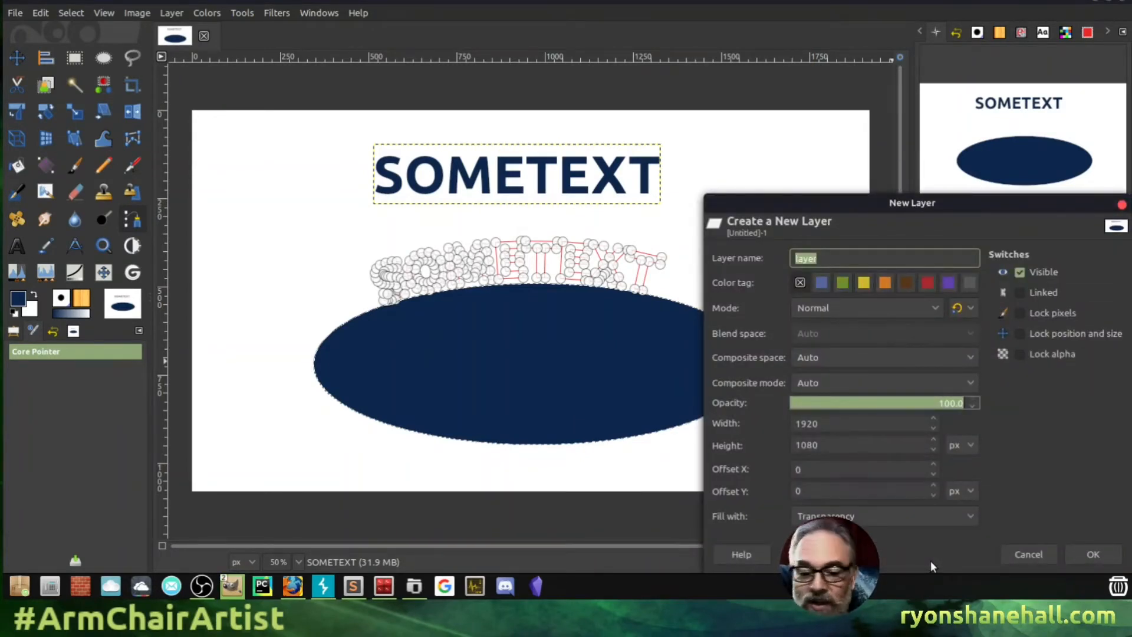
pyautogui.write('Filled')
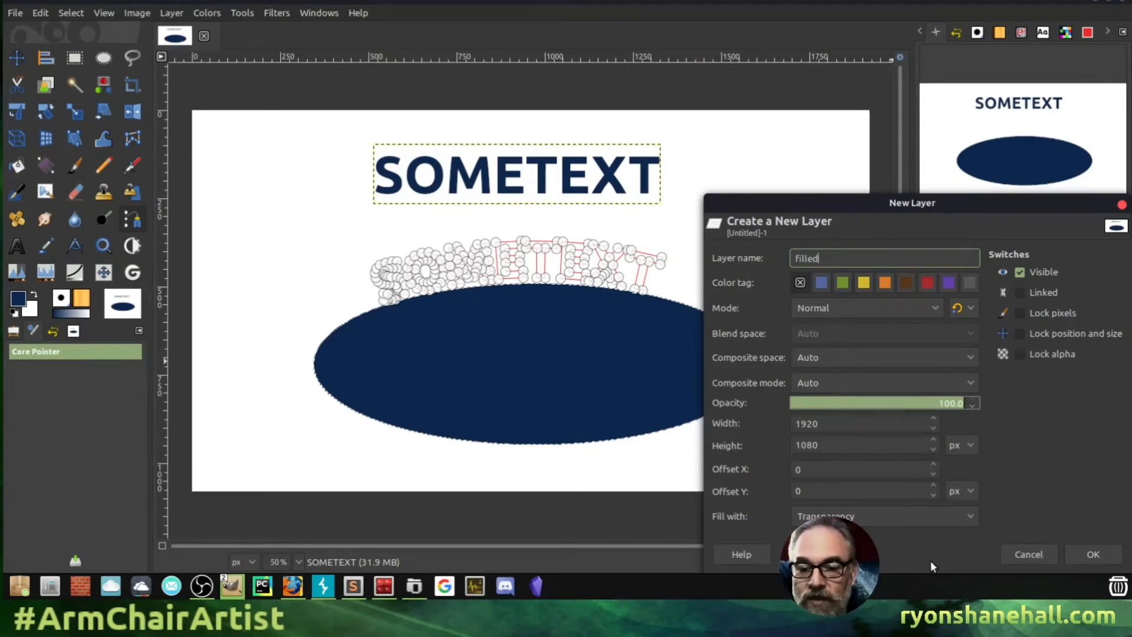
pyautogui.press('Return')
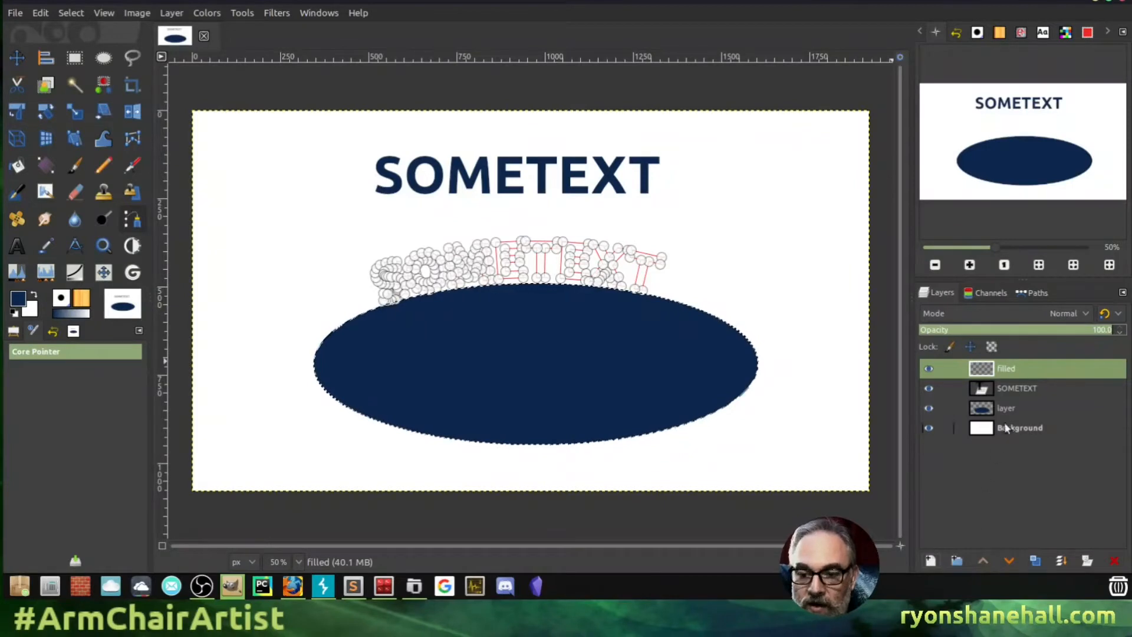
pyautogui.click(1023, 294)
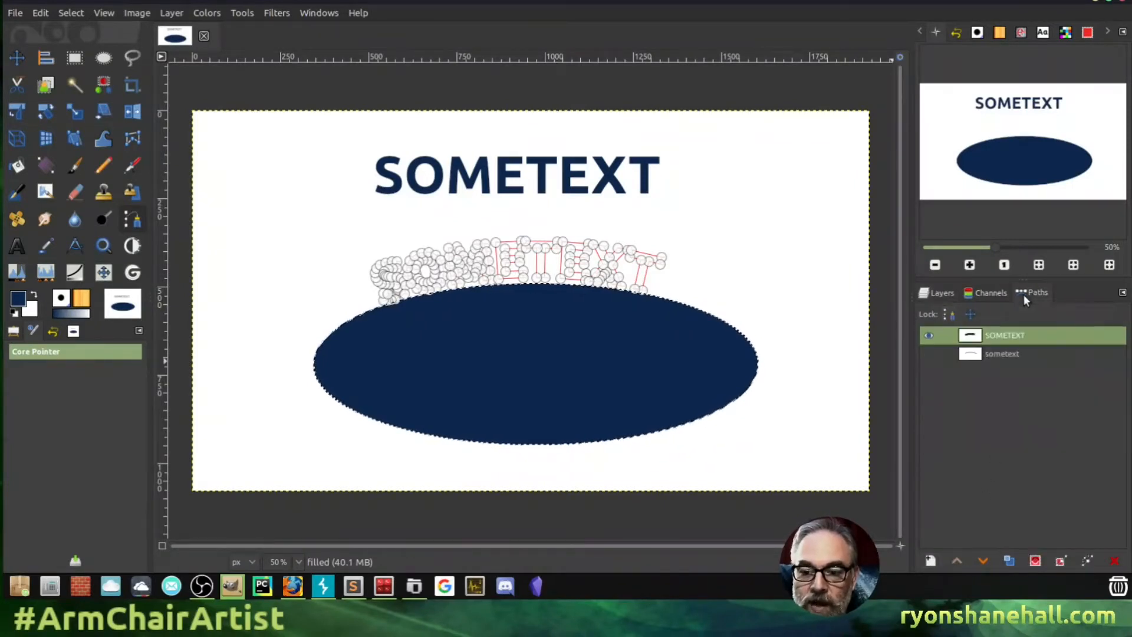
# - Try moving the SOMETEXT outline path's end, undo it, then choose Select > None
pyautogui.click(990, 336)
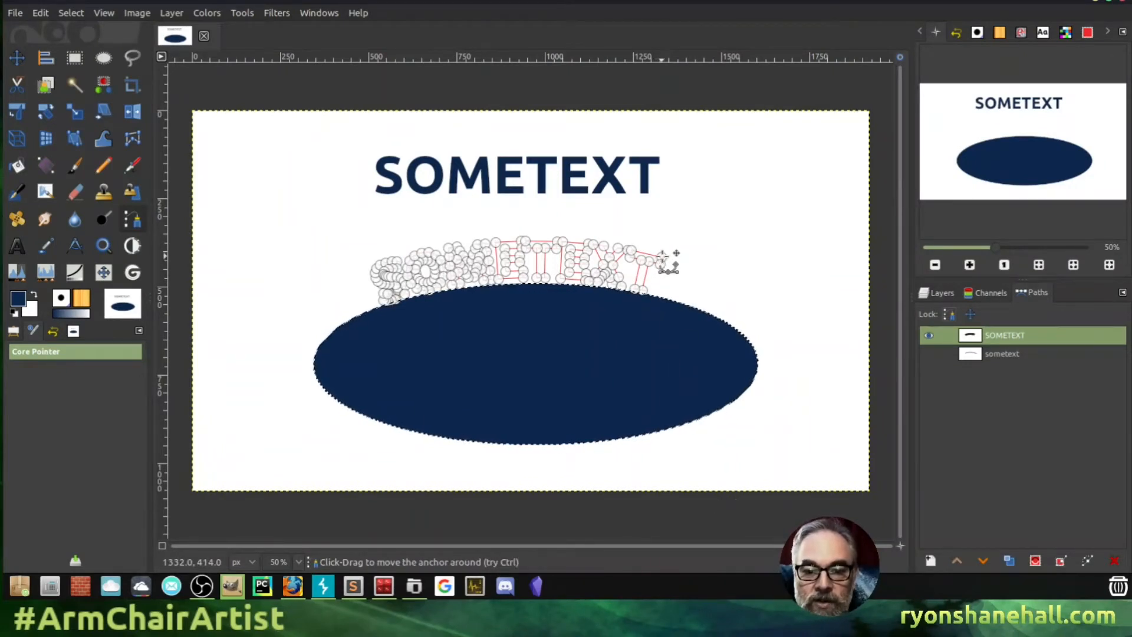
pyautogui.moveTo(662, 255); pyautogui.dragTo(687, 240)
pyautogui.hotkey('ctrl', 'z')
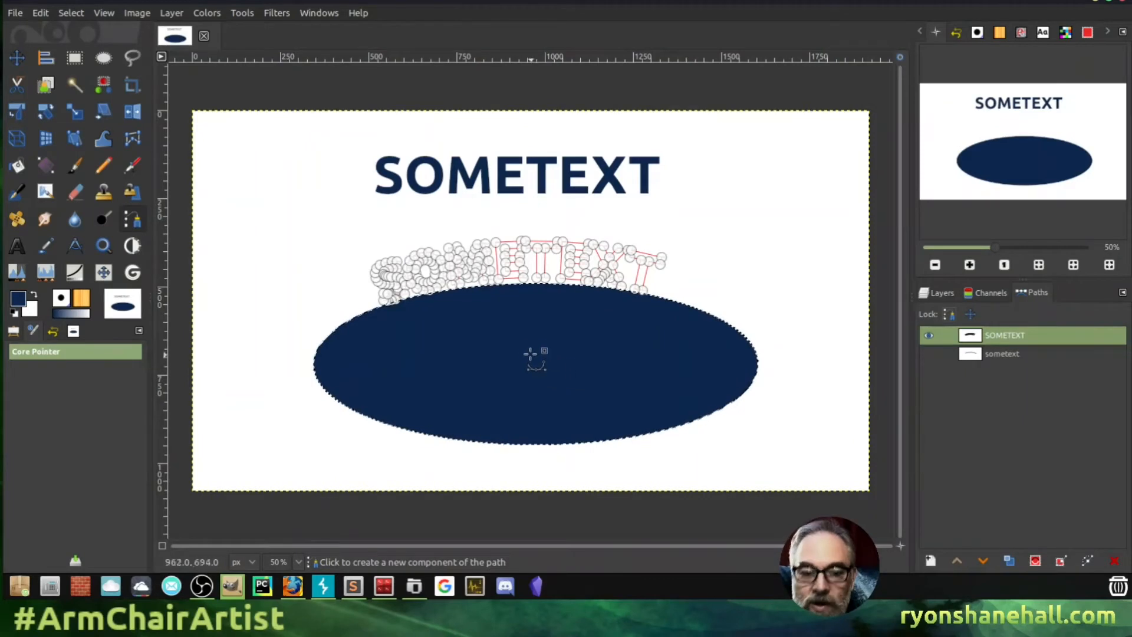
pyautogui.click(66, 15)
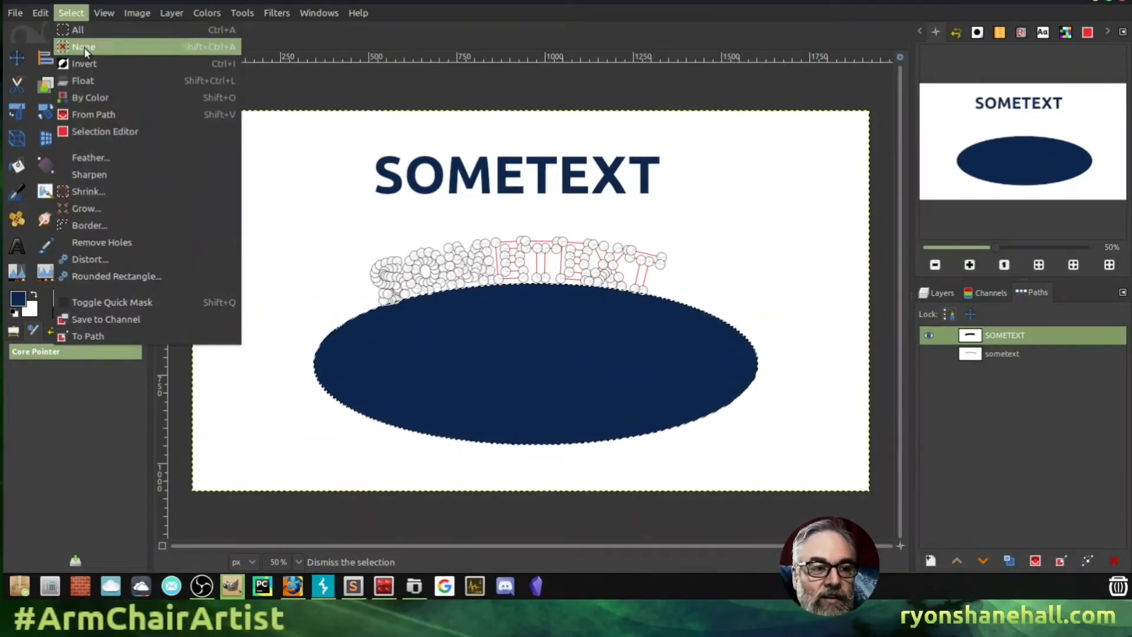
pyautogui.click(84, 47)
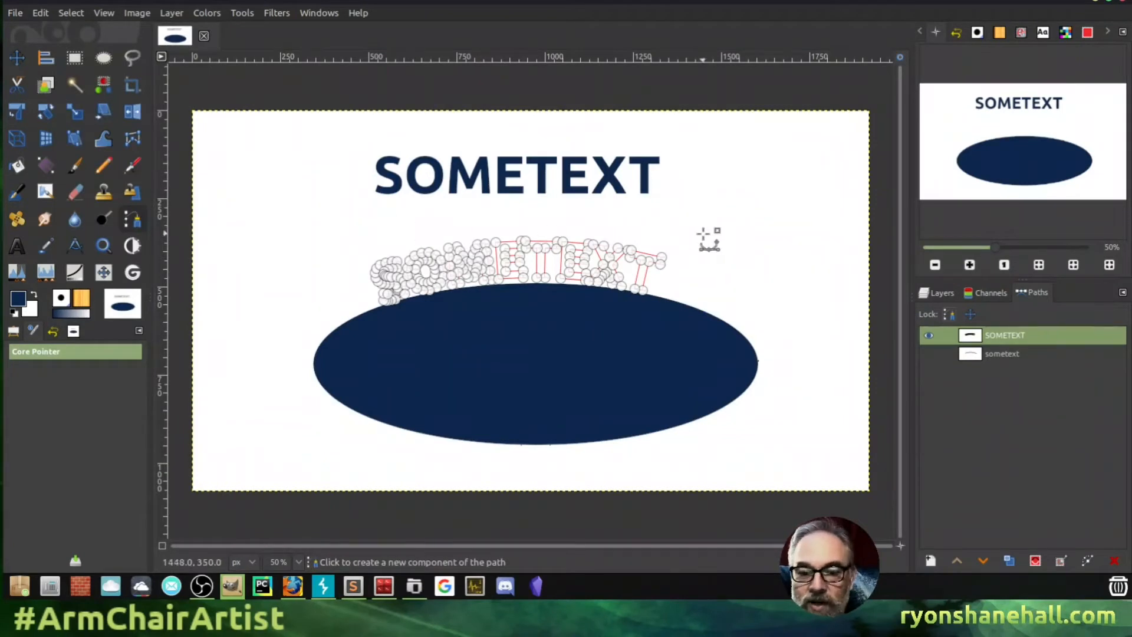
# - Fill the SOMETEXT path with solid colour and hide its outline
pyautogui.rightClick(1004, 337)
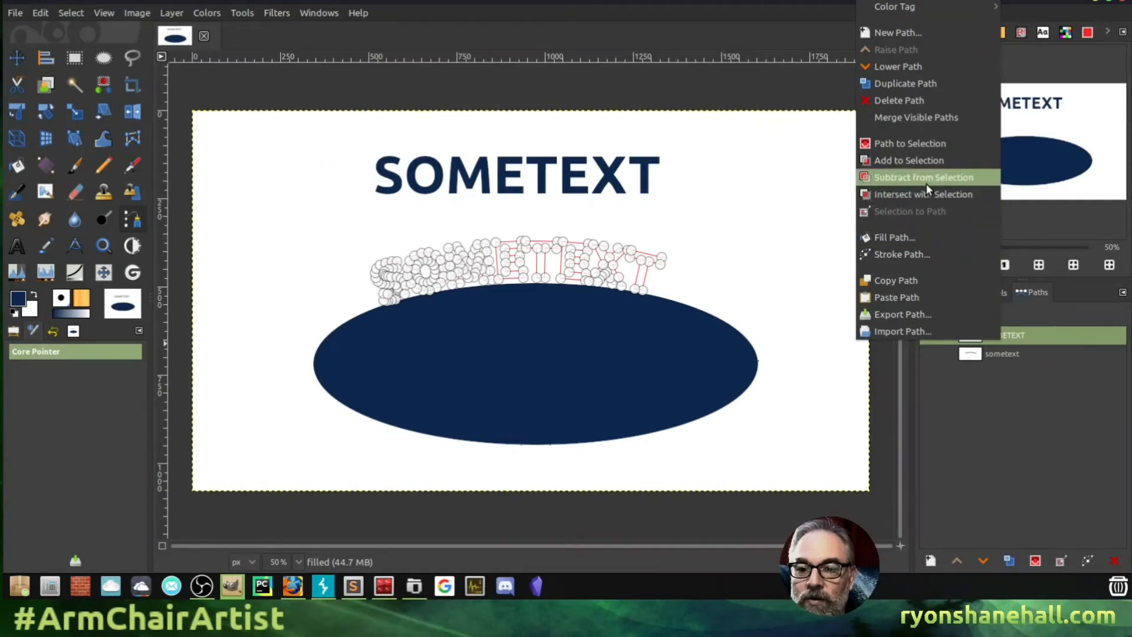
pyautogui.click(920, 236)
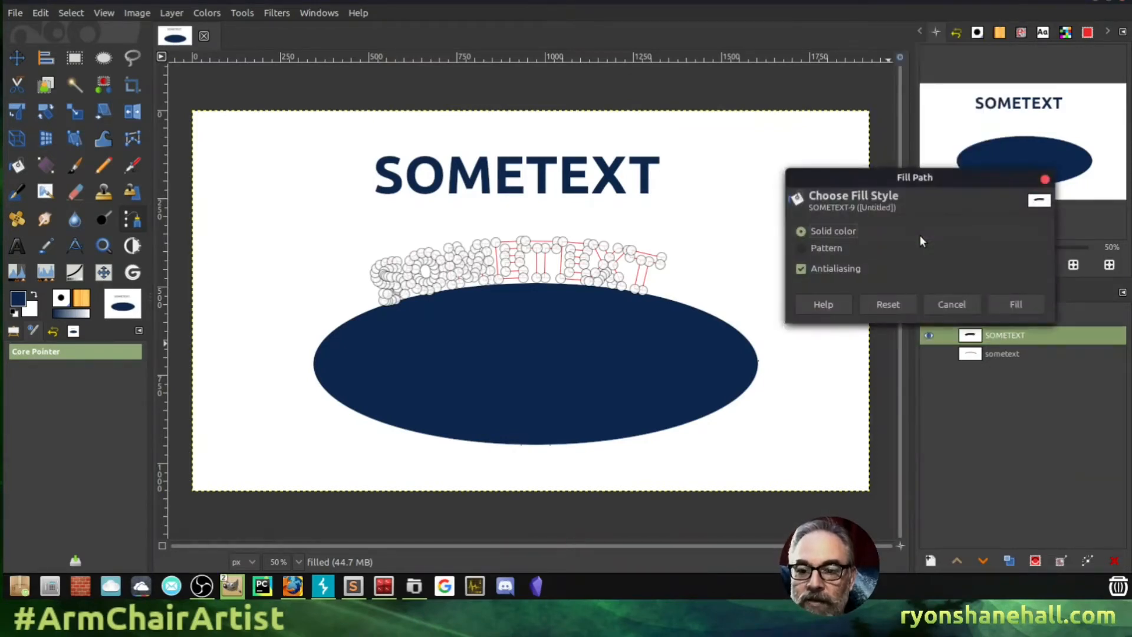
pyautogui.click(1014, 303)
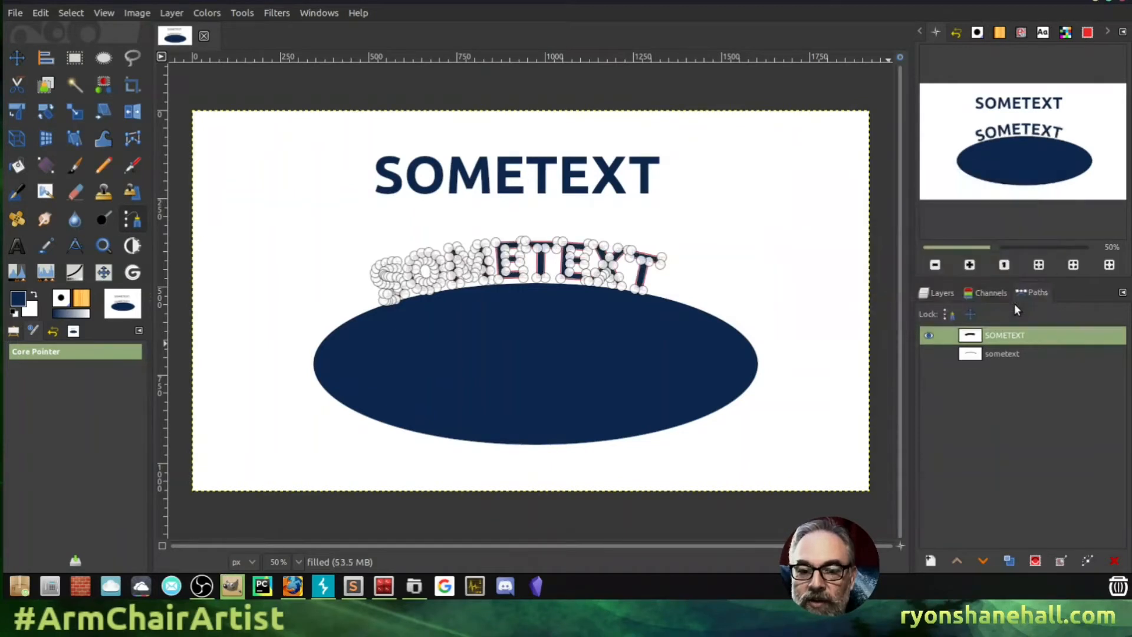
pyautogui.click(929, 335)
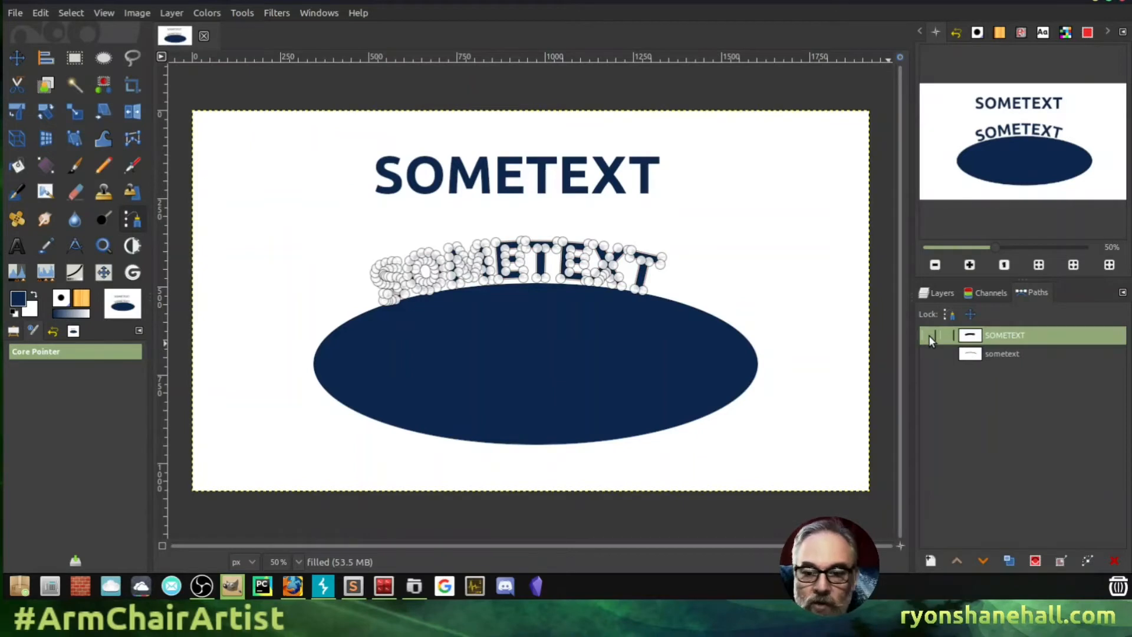
# - Toggle the straight SOMETEXT layer's visibility off and back on to compare
pyautogui.click(940, 292)
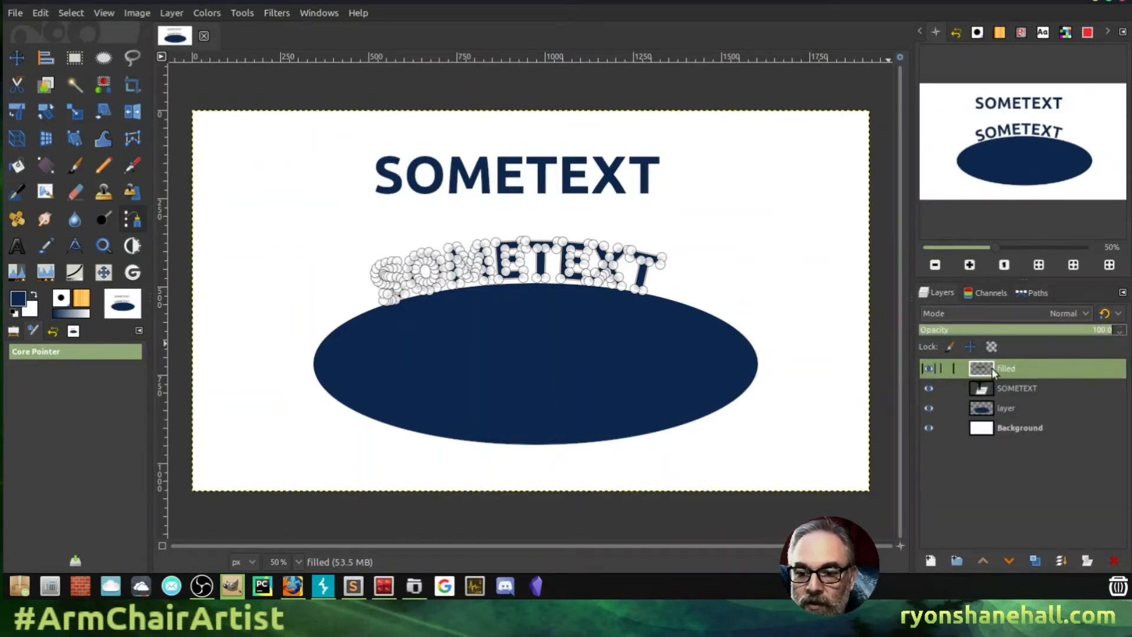
pyautogui.click(929, 388)
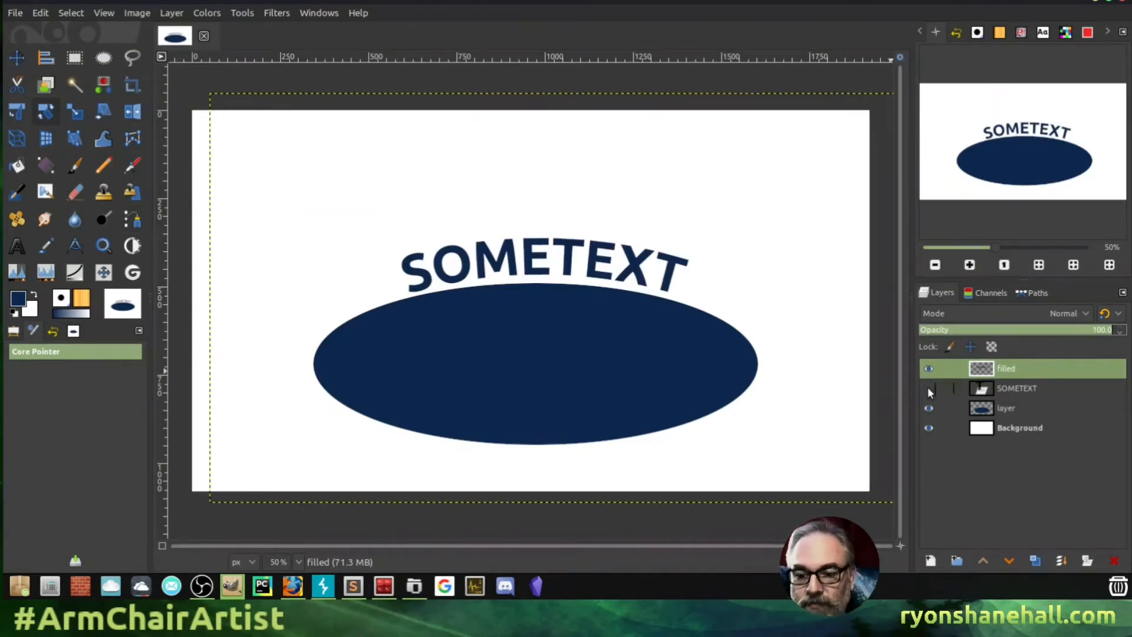
pyautogui.click(930, 389)
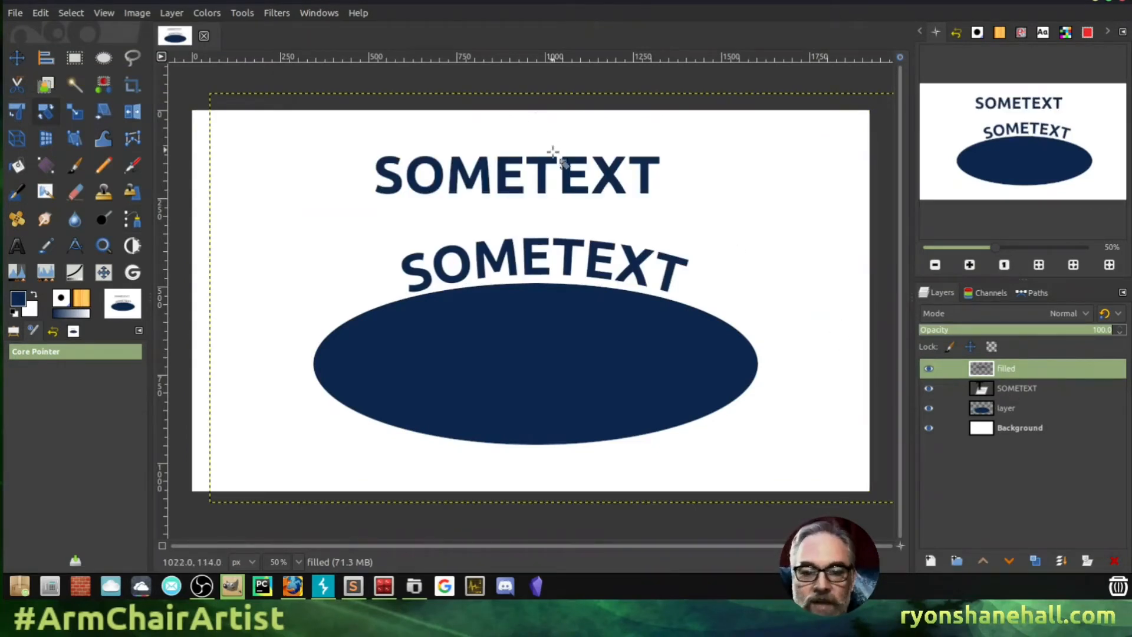
# - Zoom in with the Navigation panel to inspect the top SOMETEXT letters and the curved text
pyautogui.click(969, 266)
pyautogui.click(969, 266)
pyautogui.click(970, 266)
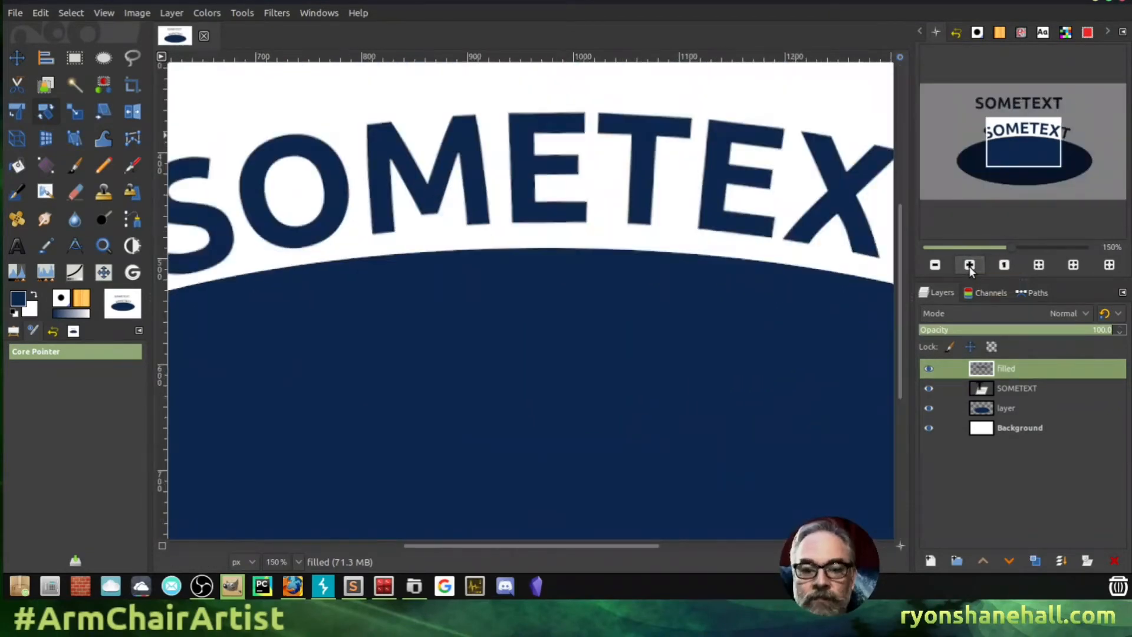
pyautogui.click(970, 266)
pyautogui.moveTo(1017, 147); pyautogui.dragTo(1021, 117)
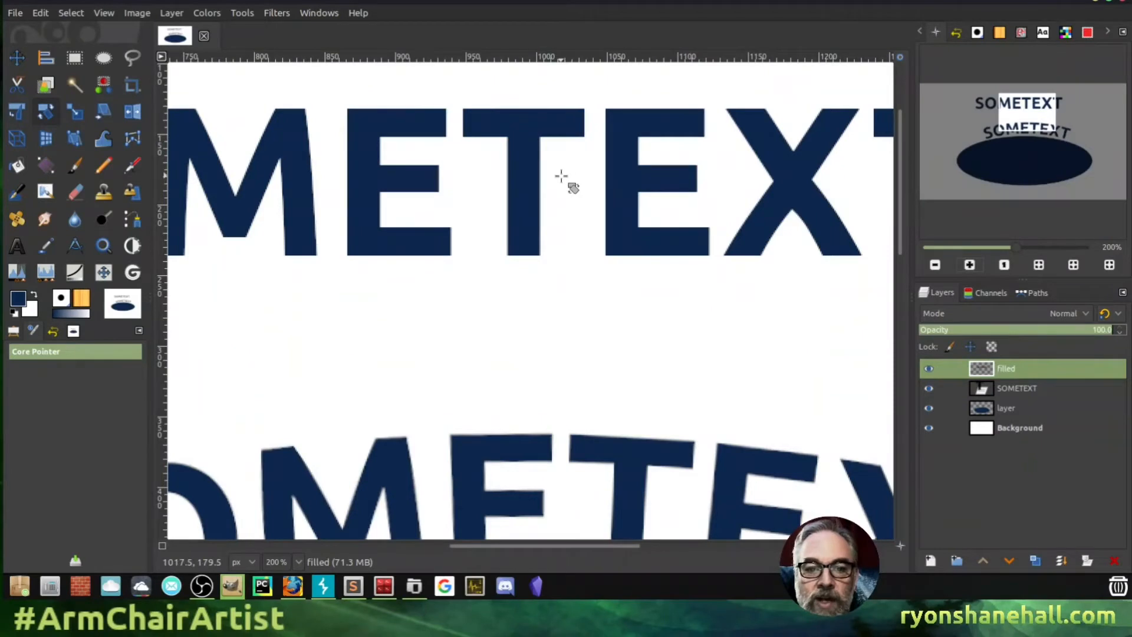
pyautogui.click(968, 268)
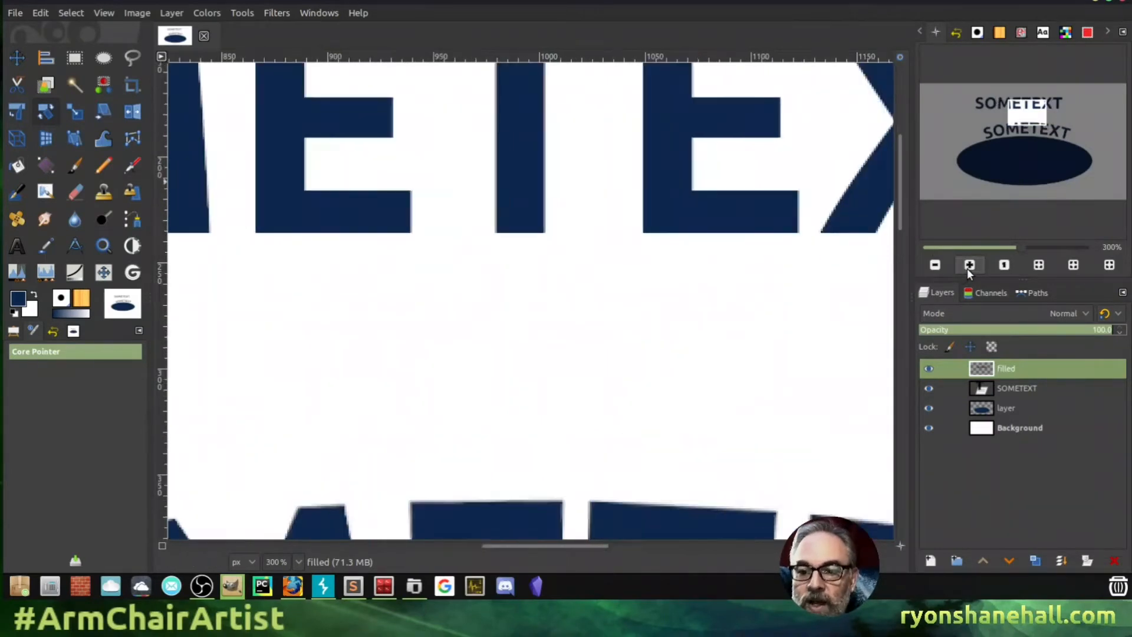
pyautogui.click(968, 267)
pyautogui.click(967, 268)
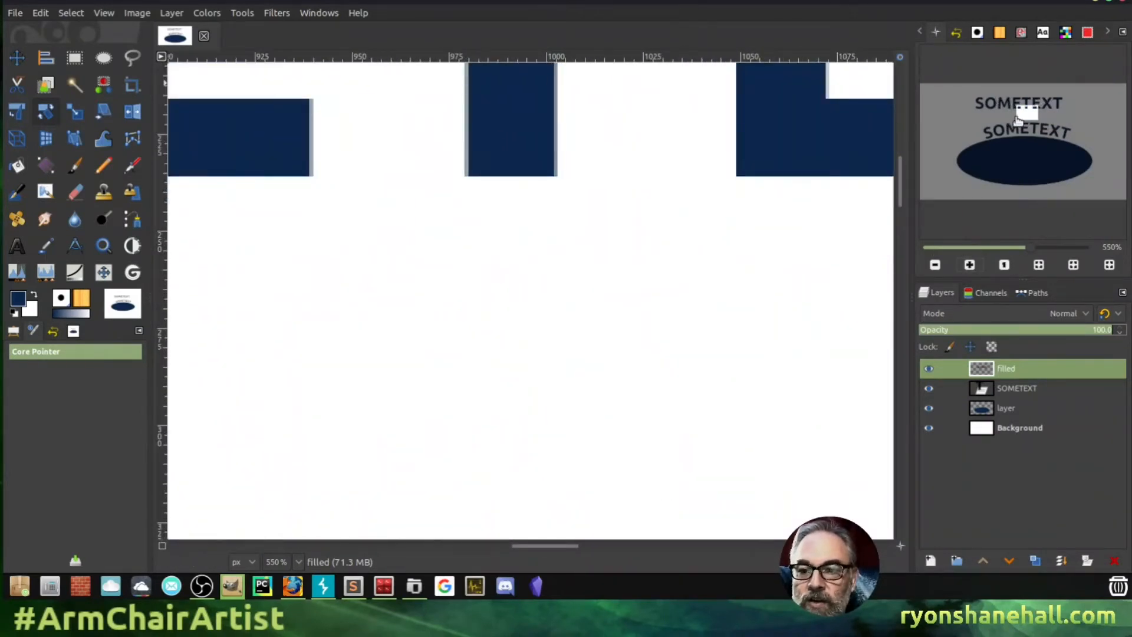
pyautogui.moveTo(1022, 117); pyautogui.dragTo(1033, 104)
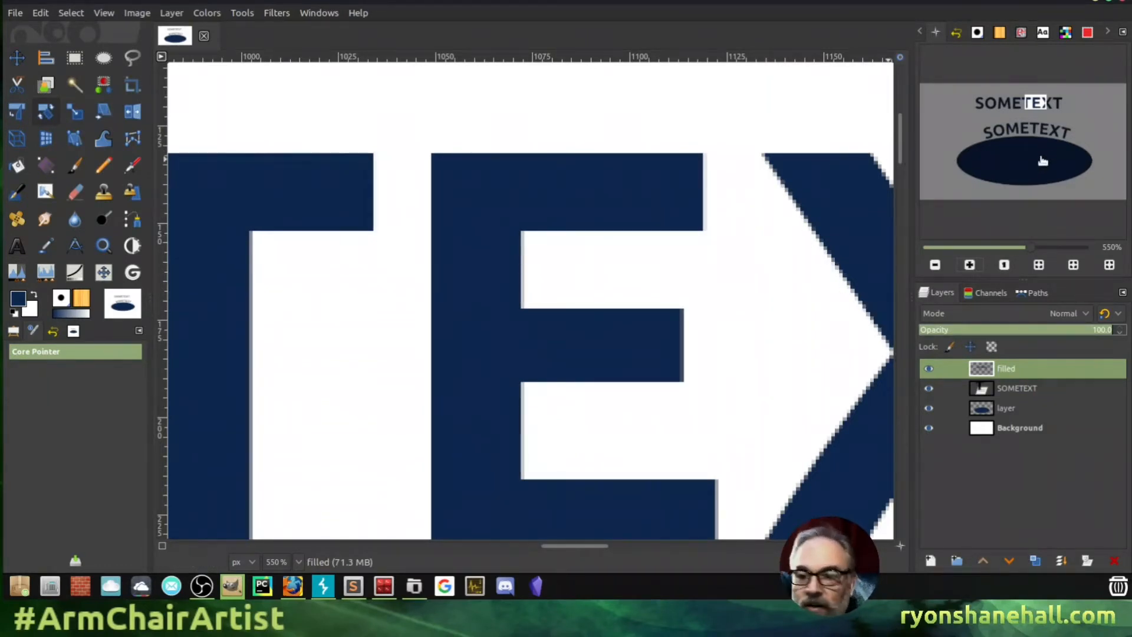
pyautogui.moveTo(1037, 104); pyautogui.dragTo(1039, 131)
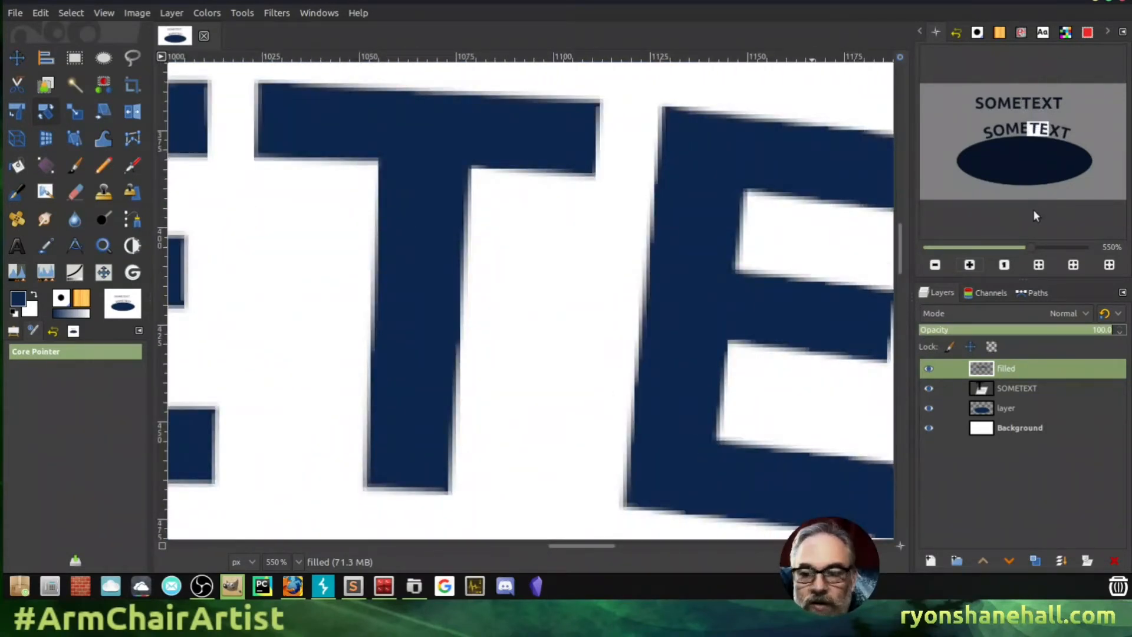
# - Fit the whole image, zoom back in on the top title, and select the SOMETEXT layer
pyautogui.click(935, 266)
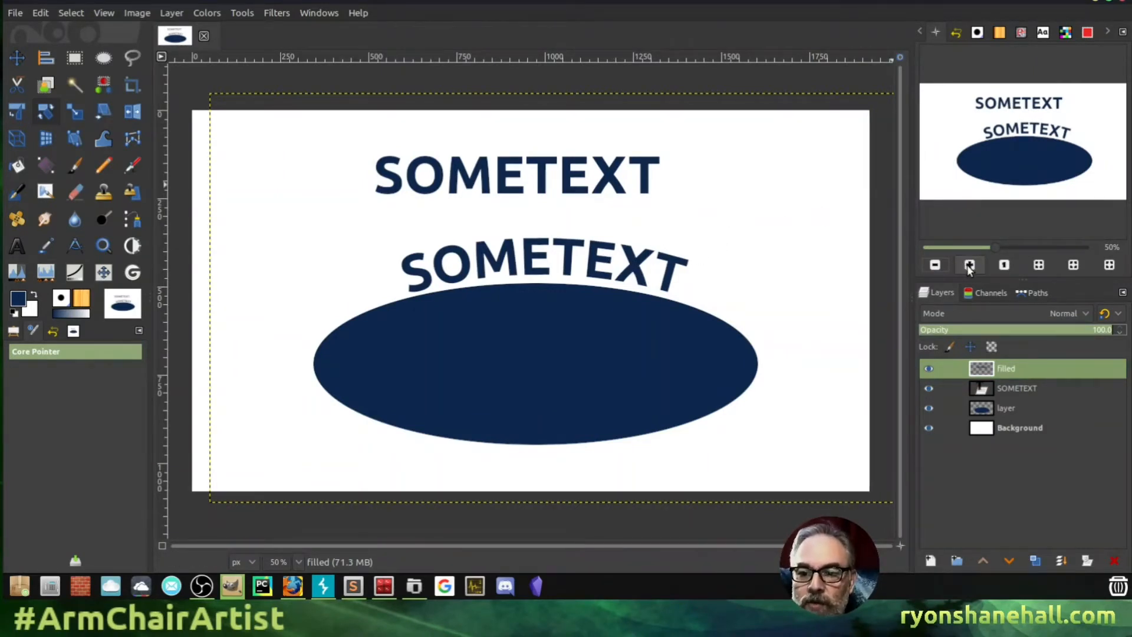
pyautogui.click(1040, 265)
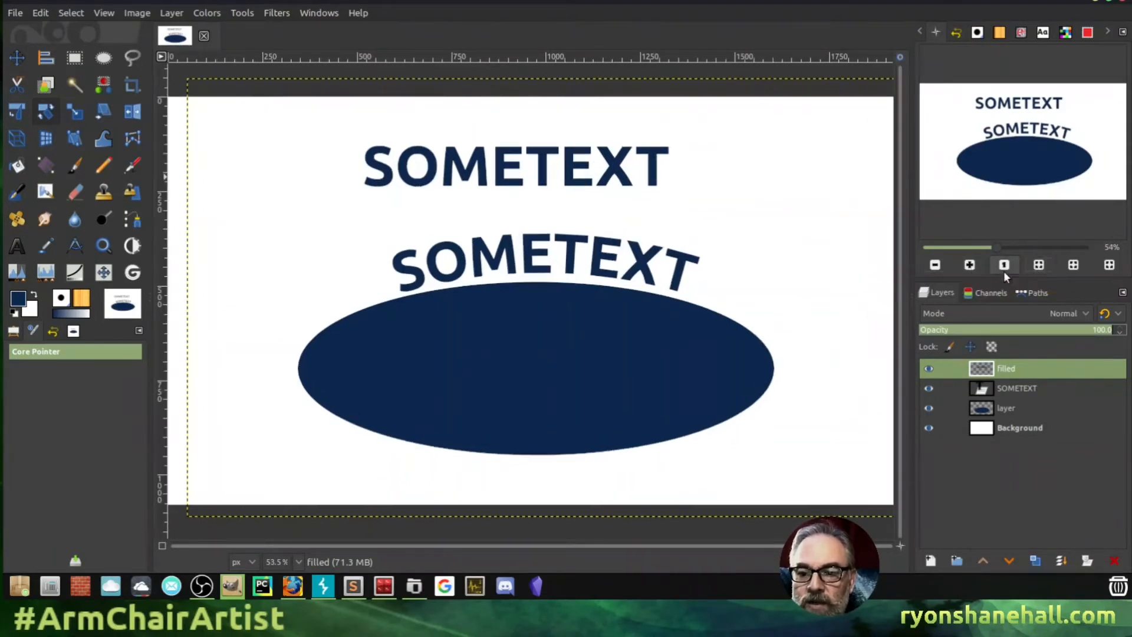
pyautogui.click(970, 265)
pyautogui.click(969, 265)
pyautogui.click(970, 265)
pyautogui.moveTo(1023, 144); pyautogui.dragTo(1024, 105)
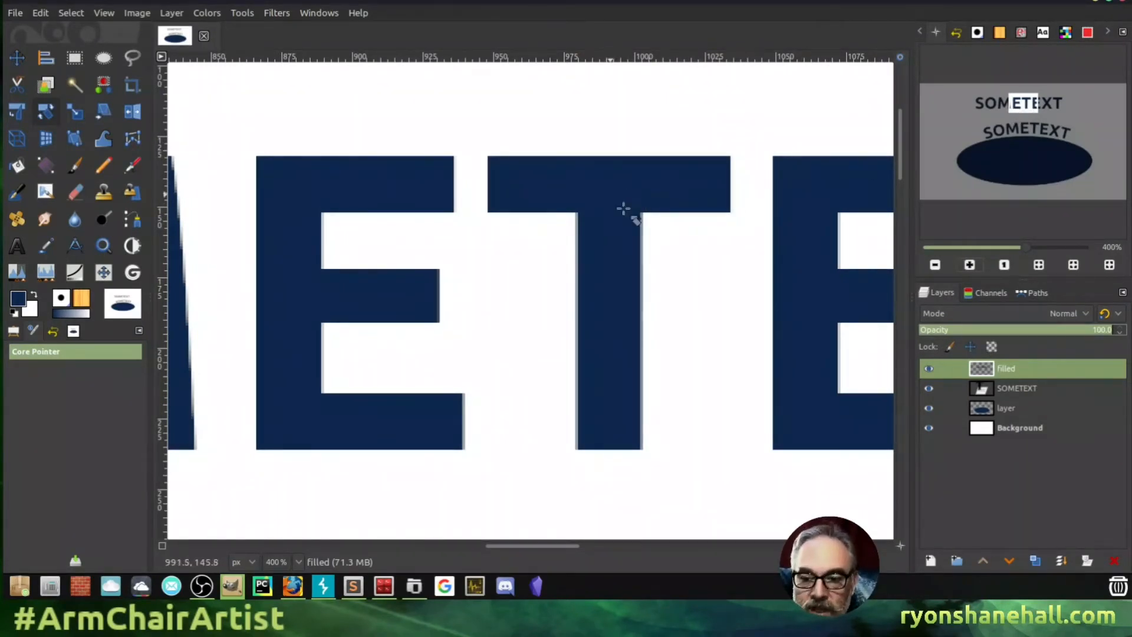
pyautogui.click(1006, 390)
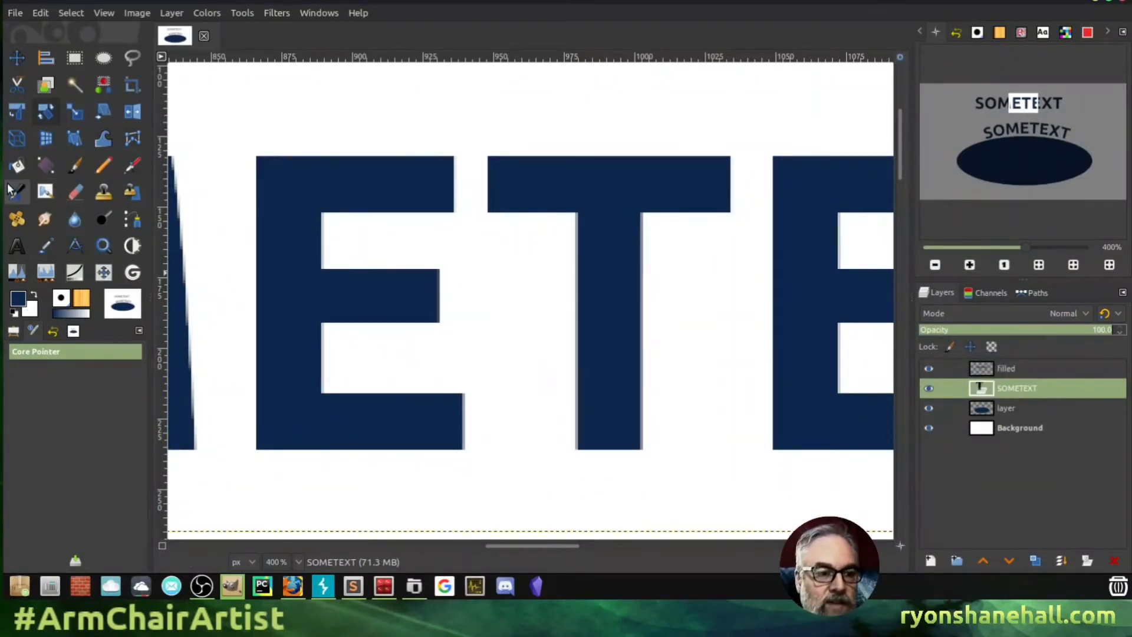
# - Rotate the SOMETEXT layer by 10.50 degrees with the Rotate tool
pyautogui.click(44, 112)
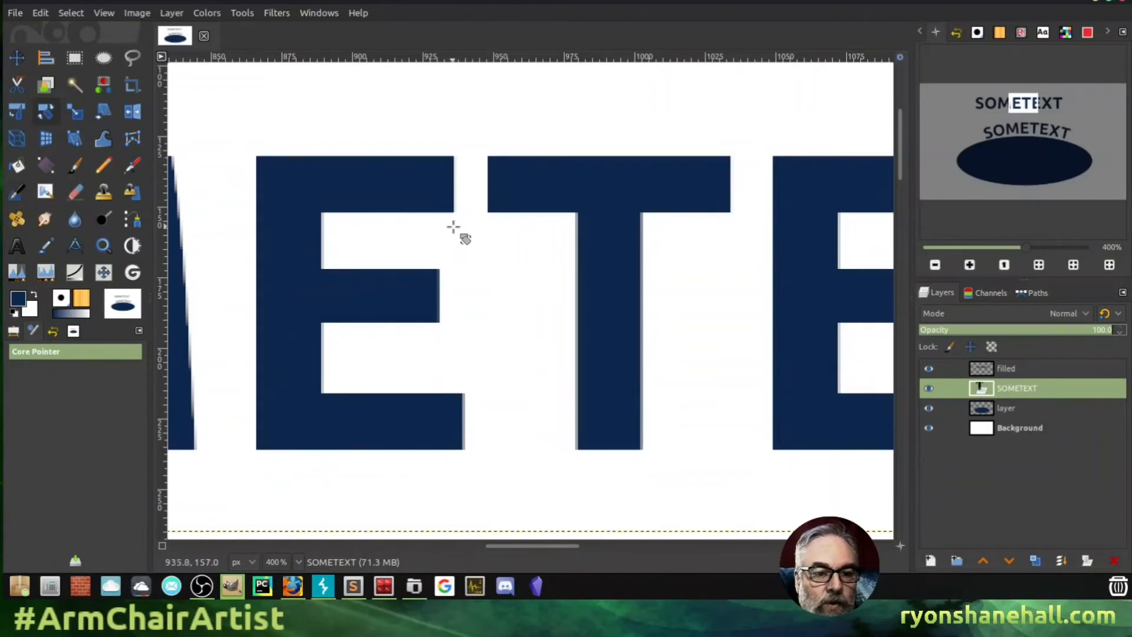
pyautogui.moveTo(606, 306); pyautogui.dragTo(624, 370)
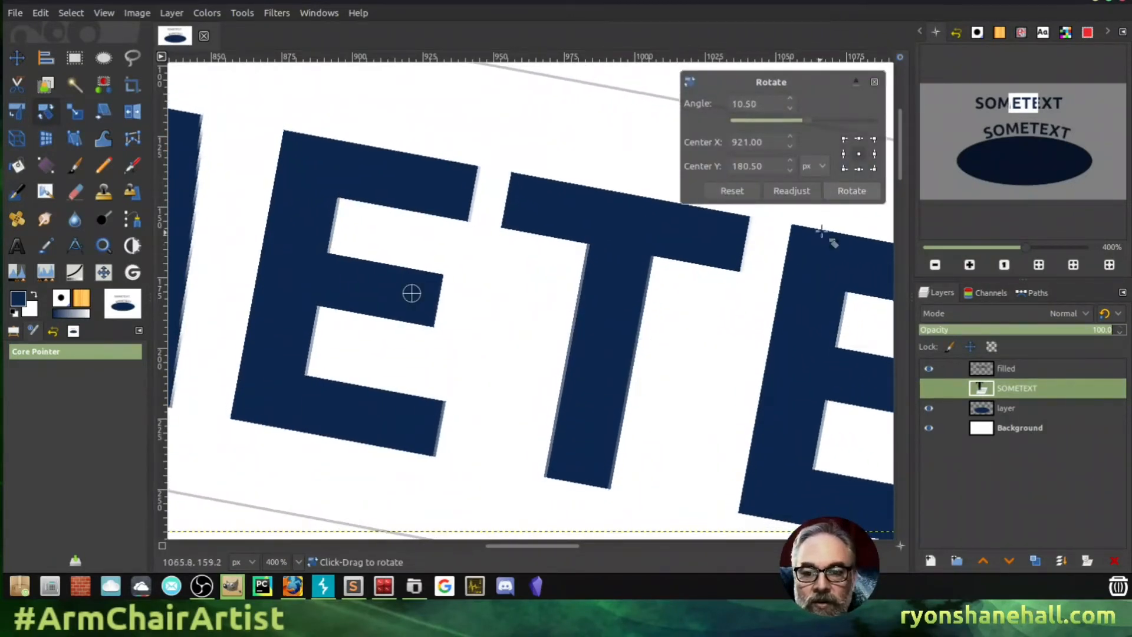
pyautogui.click(849, 190)
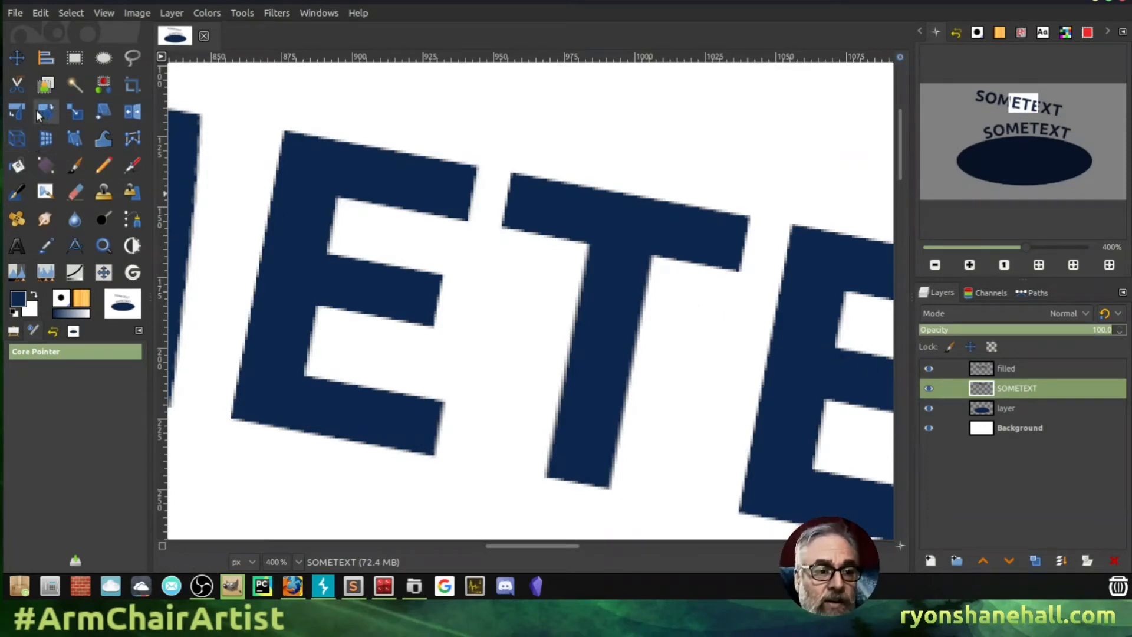
# - Give the top SOMETEXT a Unified Transform perspective by pulling its lower-right corner down and right
pyautogui.click(46, 139)
pyautogui.click(309, 239)
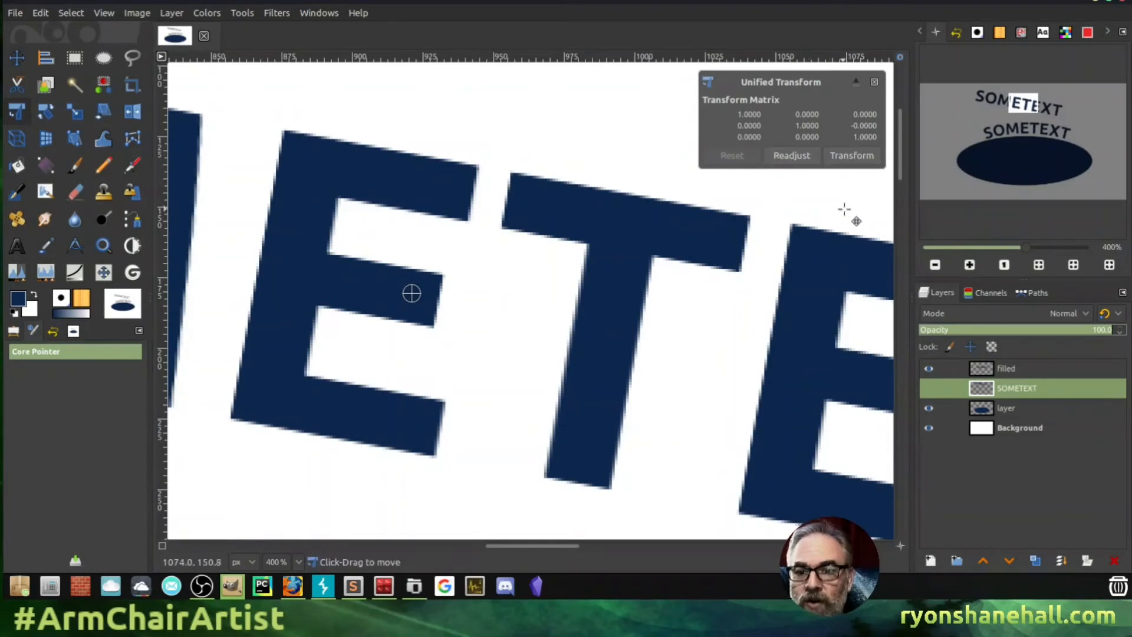
pyautogui.moveTo(900, 143); pyautogui.dragTo(900, 148)
pyautogui.click(936, 265)
pyautogui.click(936, 266)
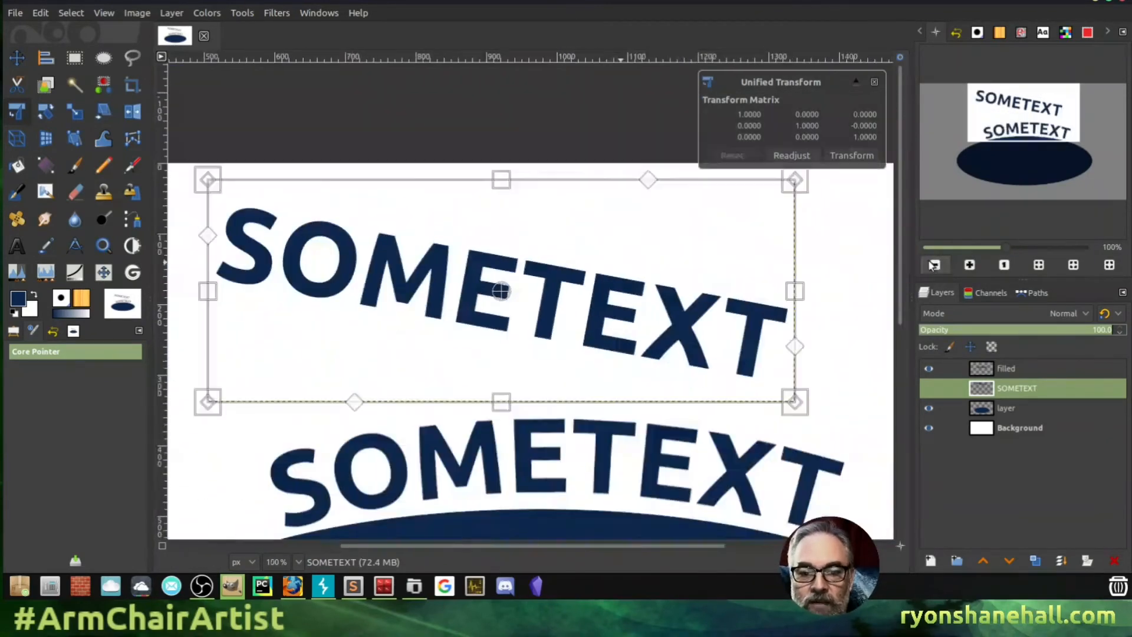
pyautogui.moveTo(795, 402); pyautogui.dragTo(852, 439)
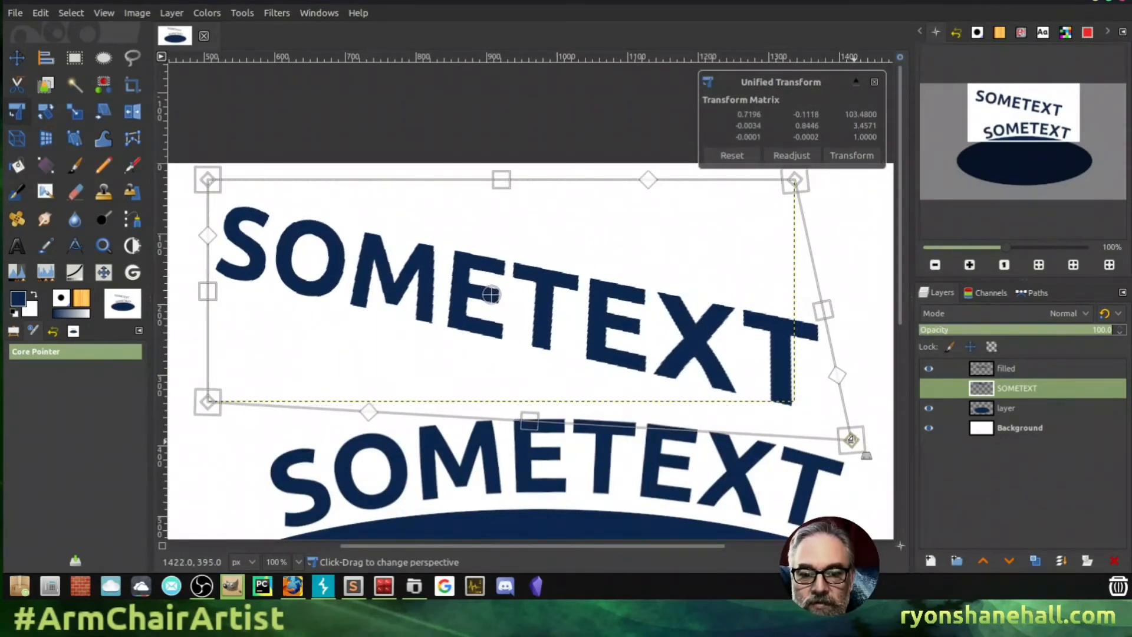
pyautogui.click(851, 156)
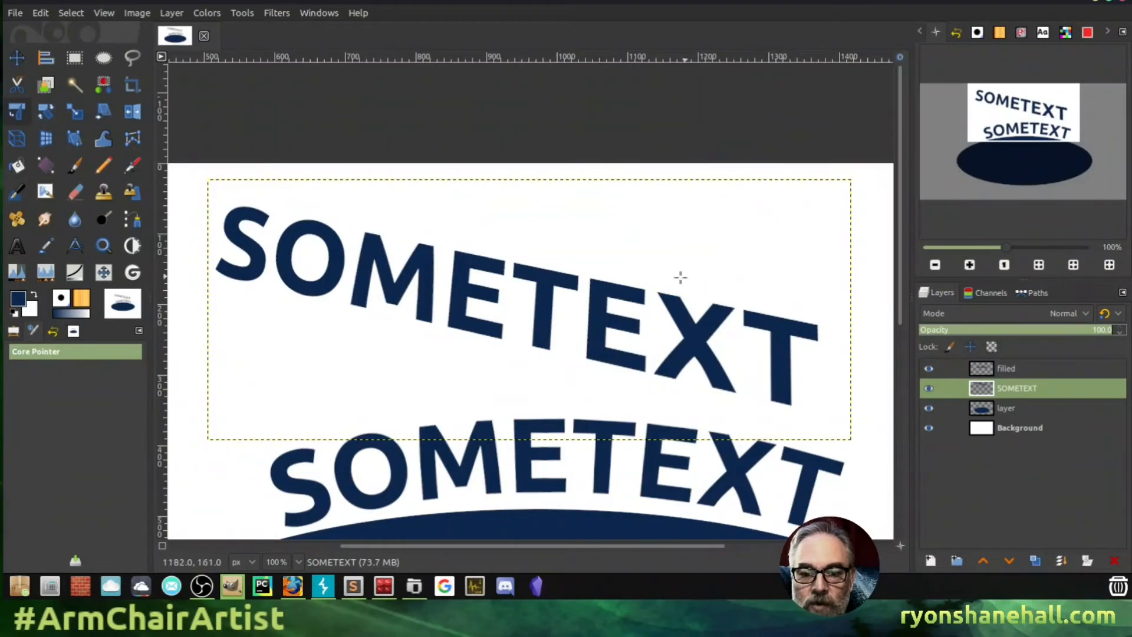
pyautogui.click(969, 265)
pyautogui.click(969, 264)
pyautogui.click(969, 264)
pyautogui.click(970, 265)
pyautogui.click(970, 265)
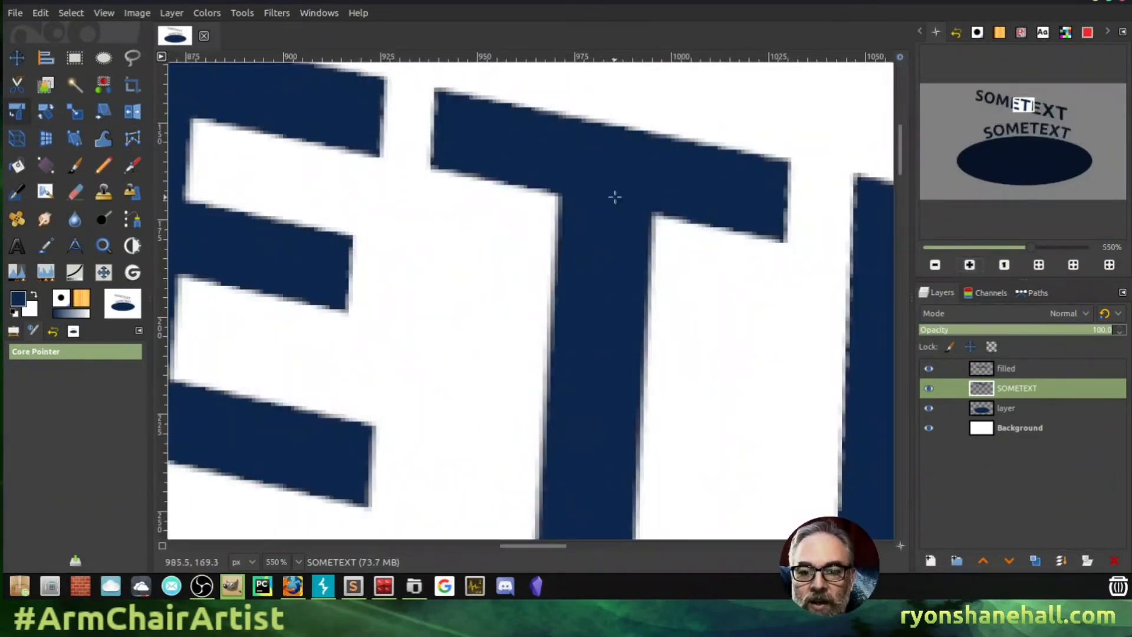
pyautogui.moveTo(1020, 104)
pyautogui.mouseDown()
pyautogui.moveTo(1062, 112)
pyautogui.moveTo(1056, 122)
pyautogui.moveTo(1033, 103)
pyautogui.mouseUp()
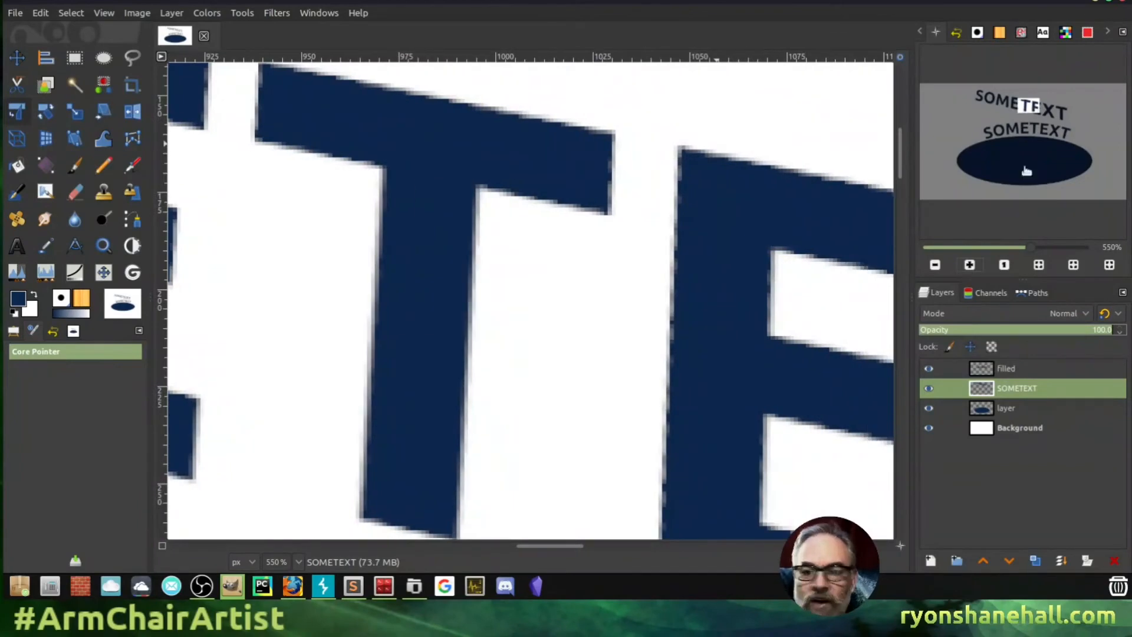
pyautogui.click(937, 265)
pyautogui.click(936, 265)
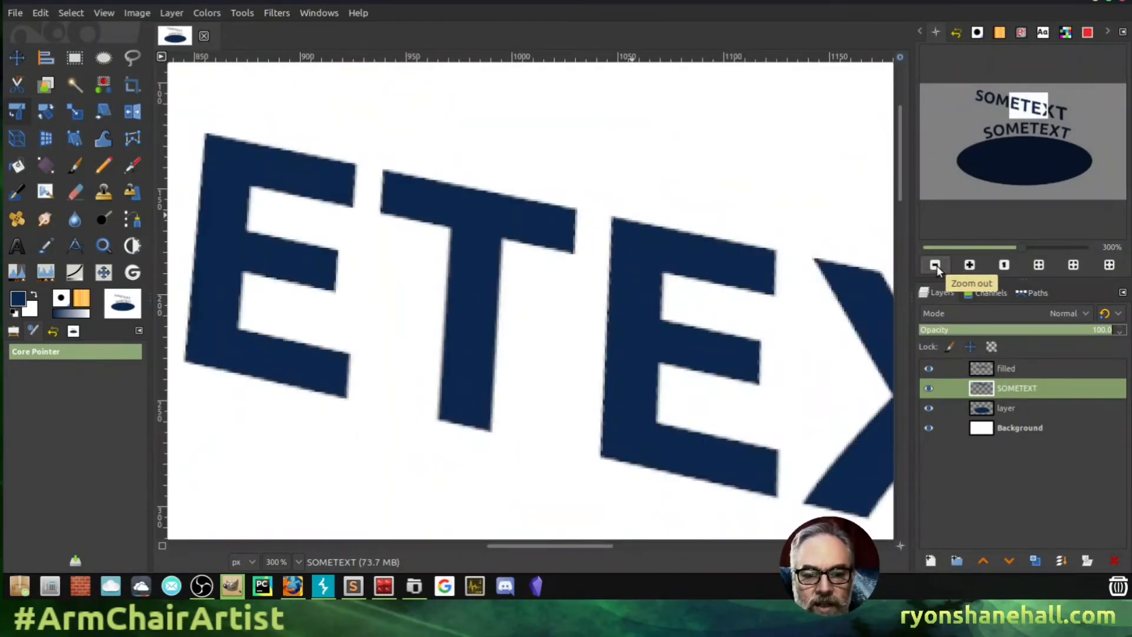
pyautogui.click(936, 265)
pyautogui.click(937, 266)
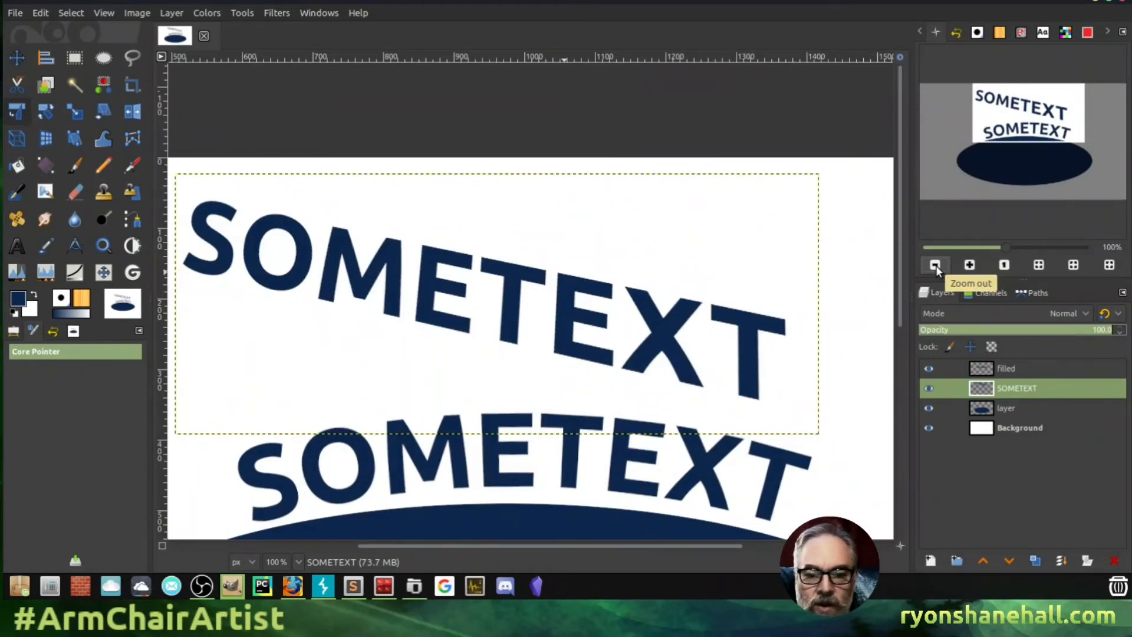
pyautogui.click(1039, 128)
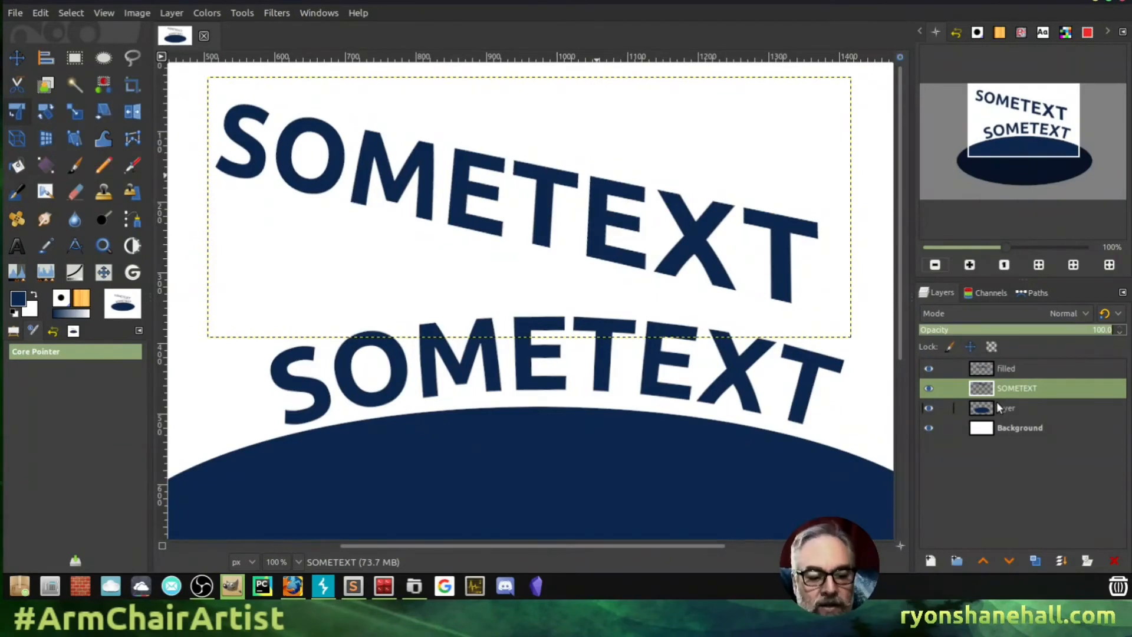
# - Undo the transforms on the top SOMETEXT and duplicate the SOMETEXT text layer
pyautogui.hotkey('ctrl', 'z')
pyautogui.hotkey('ctrl', 'z')
pyautogui.hotkey('ctrl', 'z')
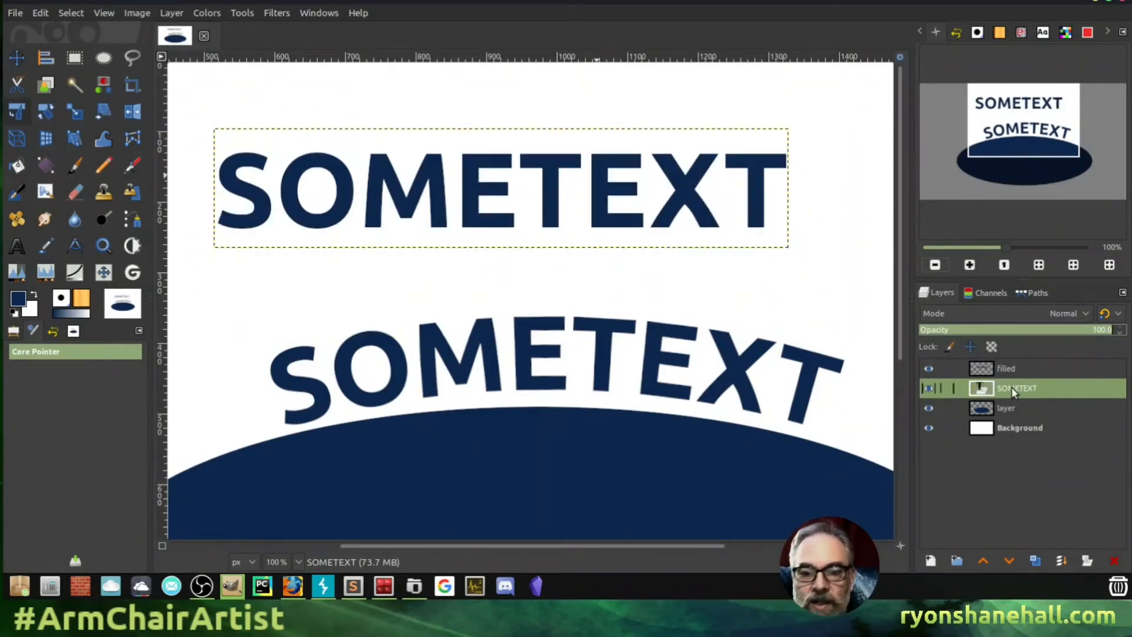
pyautogui.rightClick(1011, 388)
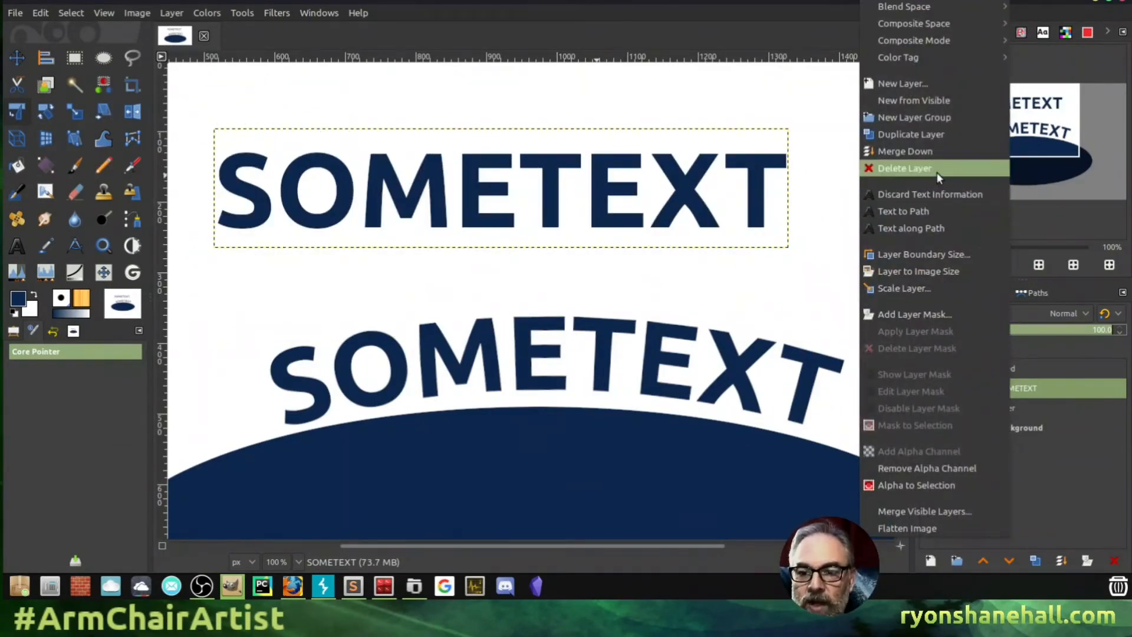
pyautogui.click(915, 134)
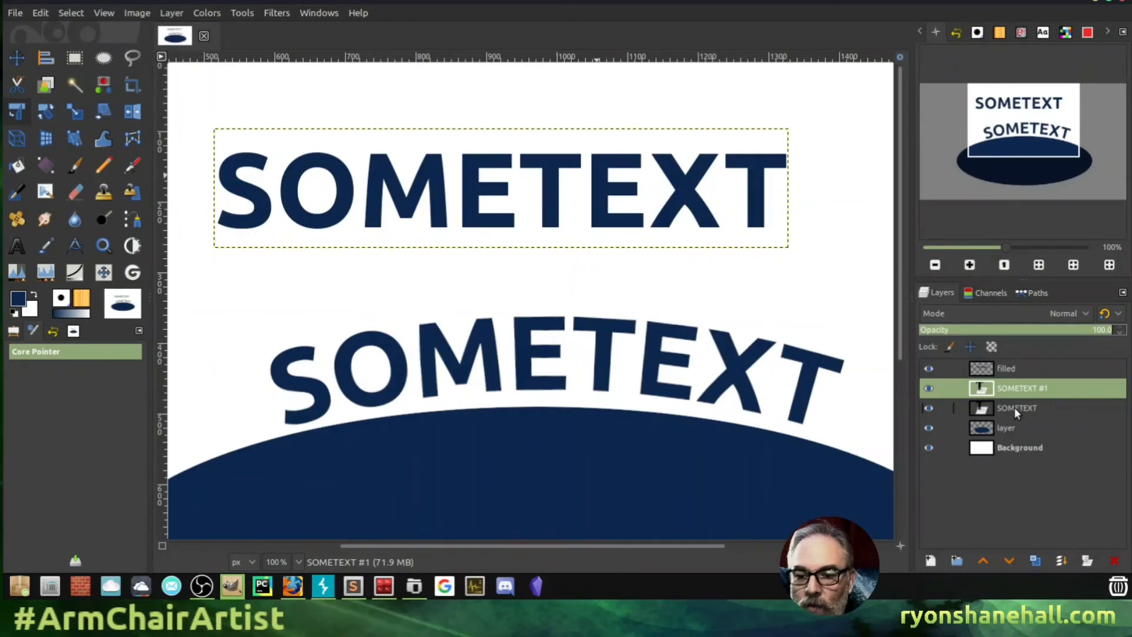
# - Put the original SOMETEXT in a new layer group named 'backup', moved below Background and hidden
pyautogui.click(957, 561)
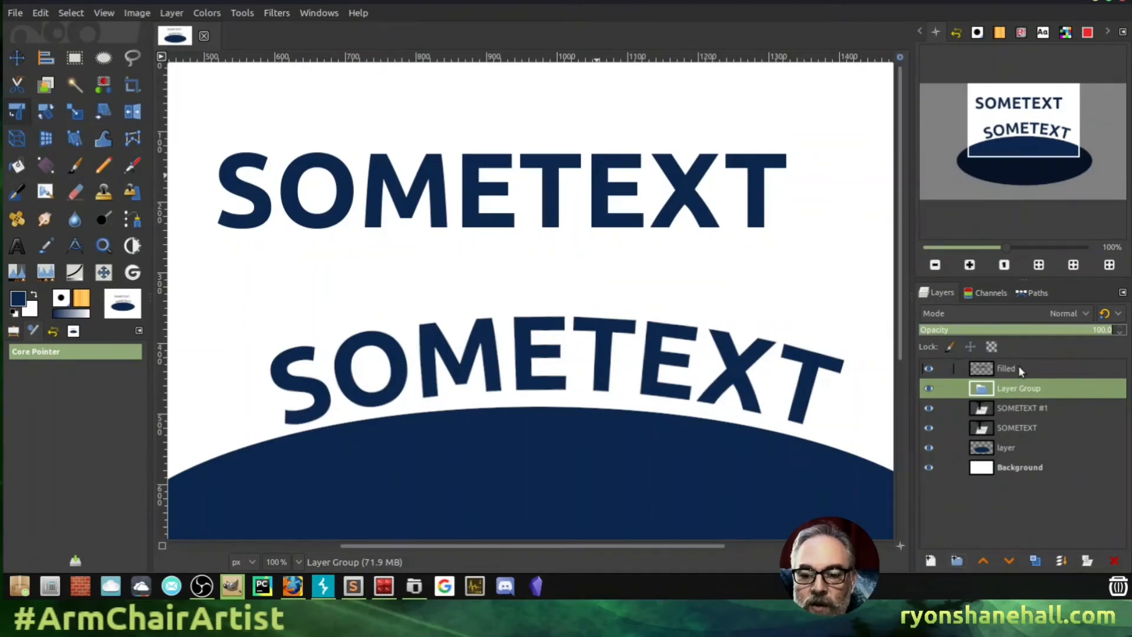
pyautogui.moveTo(1009, 409); pyautogui.dragTo(979, 388)
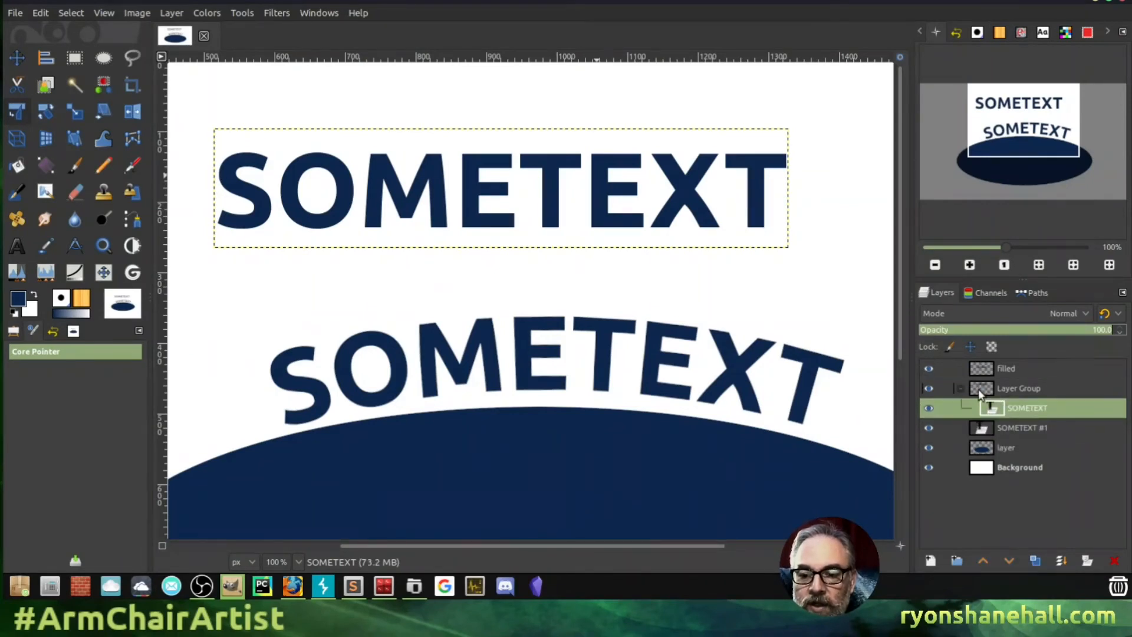
pyautogui.click(1018, 387)
pyautogui.doubleClick(1018, 388)
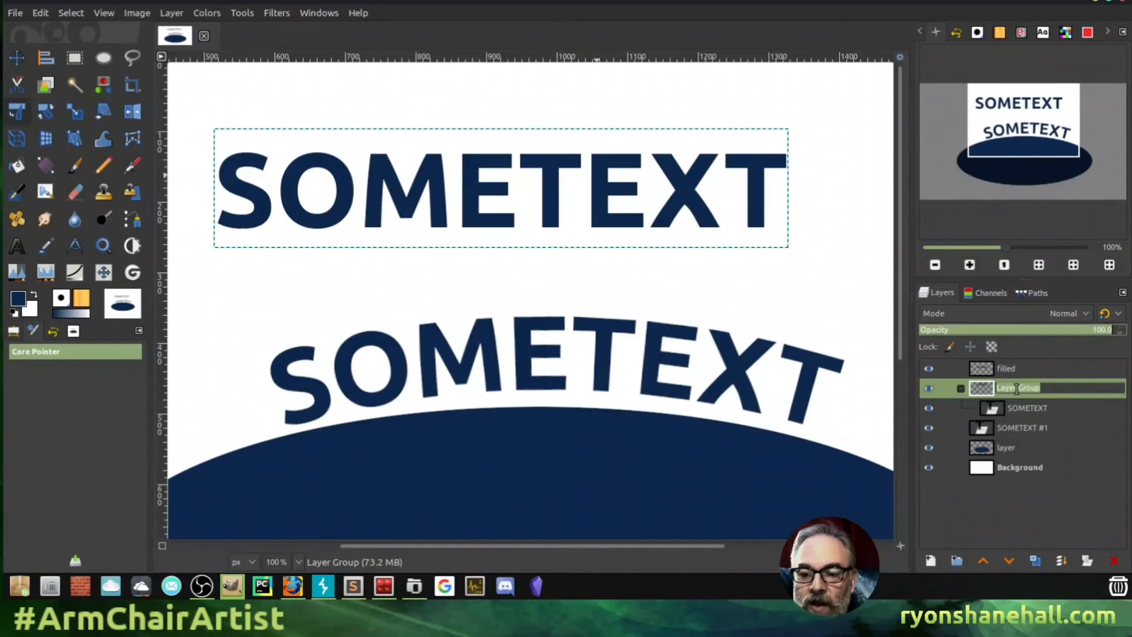
pyautogui.write('backup')
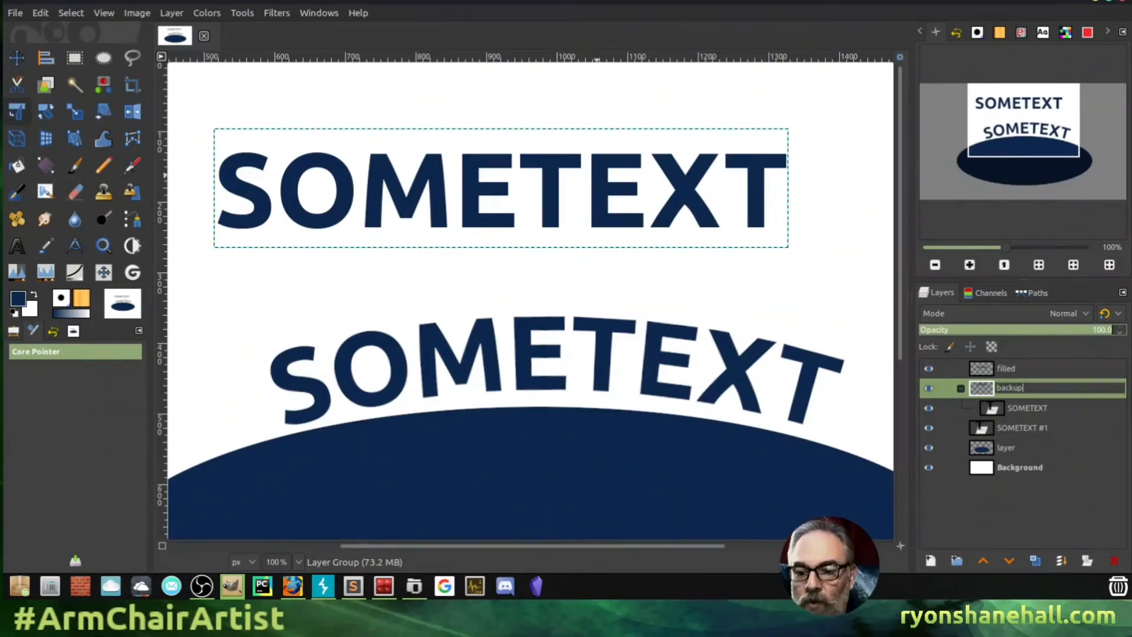
pyautogui.press('Return')
pyautogui.moveTo(1008, 388); pyautogui.dragTo(984, 498)
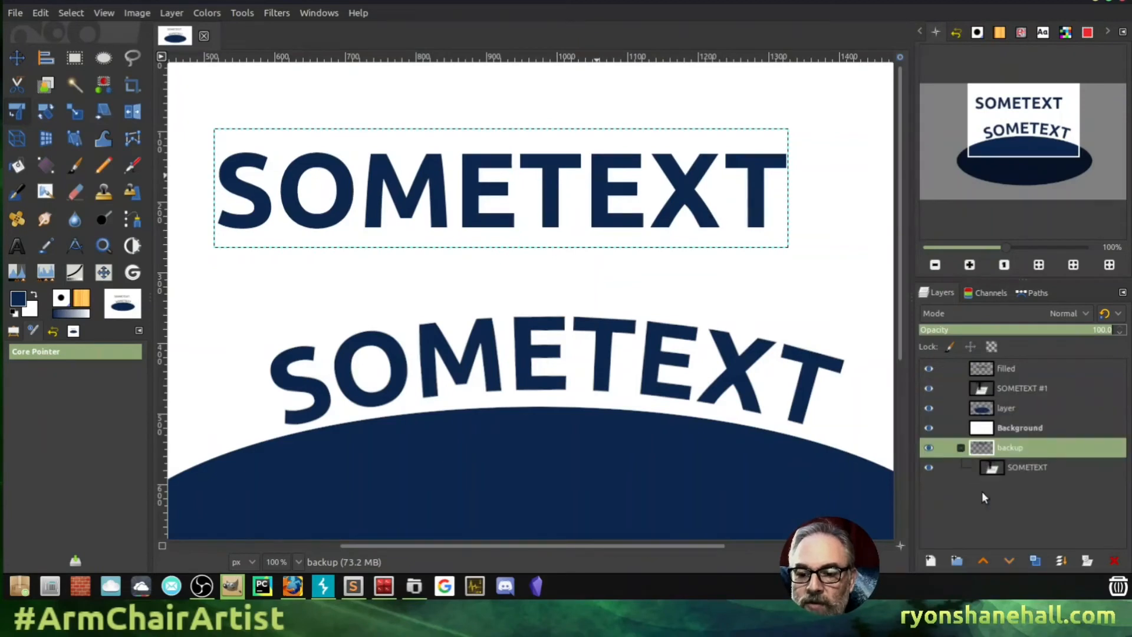
pyautogui.click(928, 447)
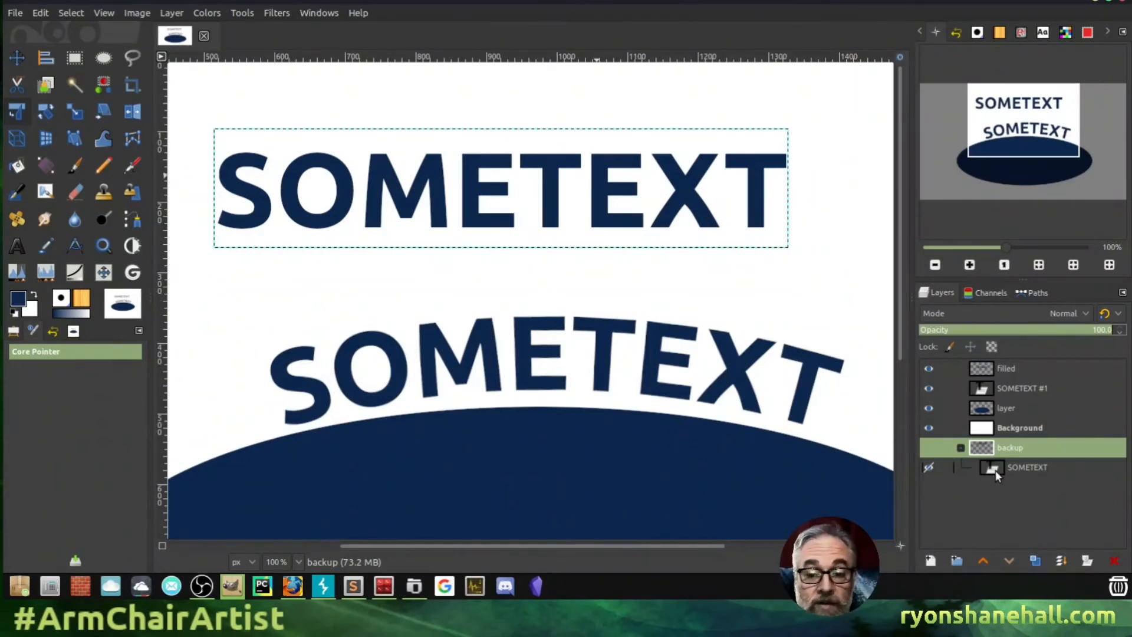
# - Duplicate the ellipse layer 'layer', tuck the original into the backup group, and select 'layer copy'
pyautogui.moveTo(1028, 140); pyautogui.dragTo(1012, 169)
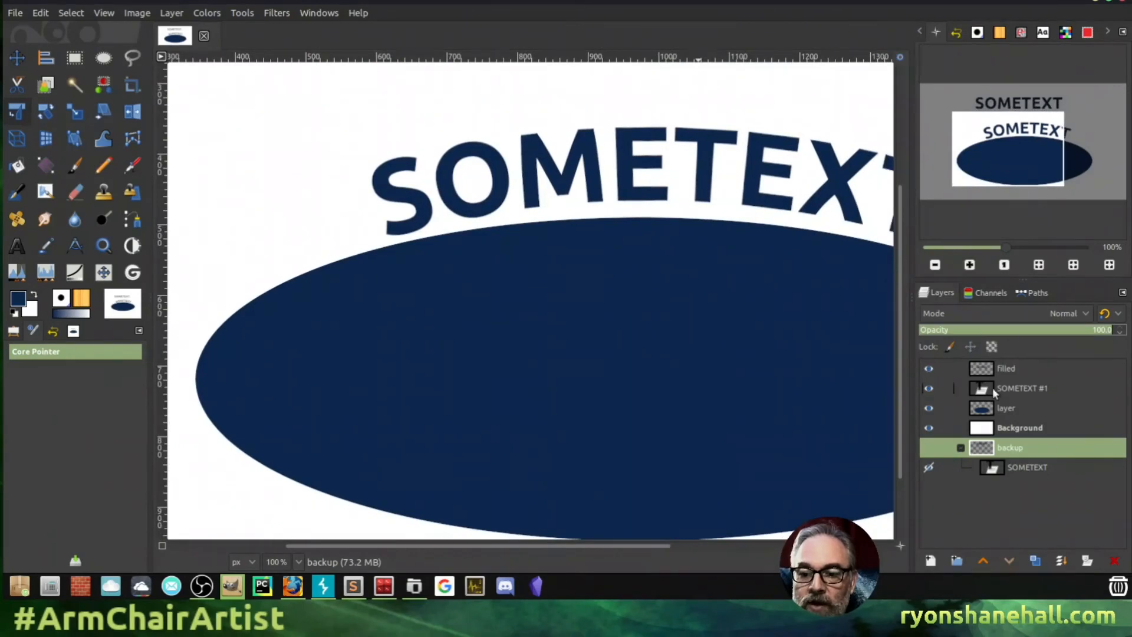
pyautogui.click(989, 407)
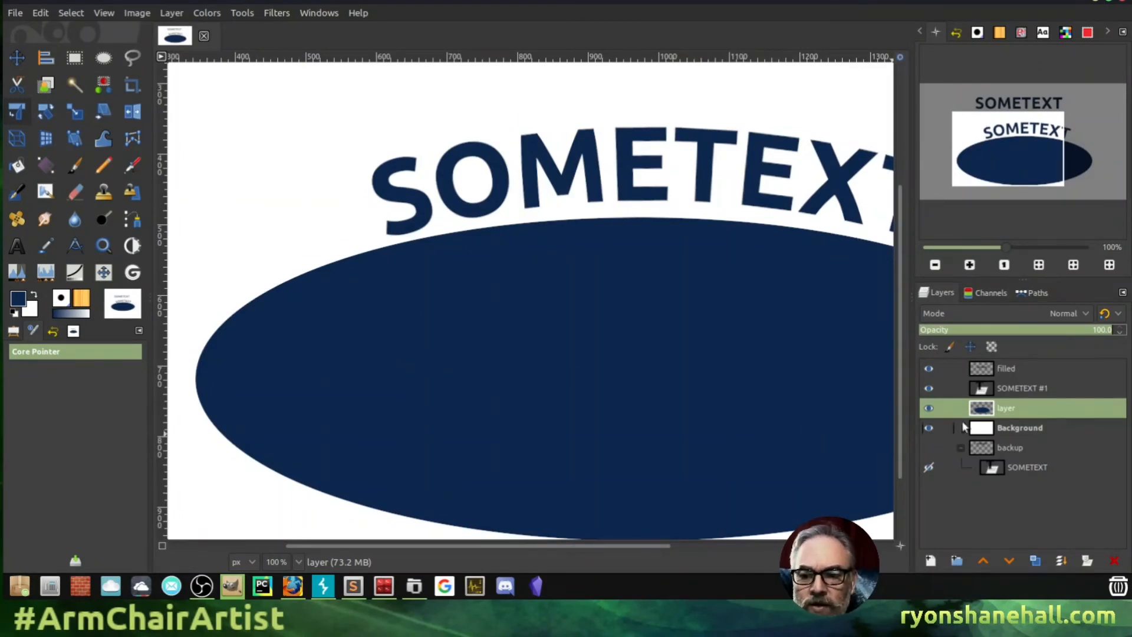
pyautogui.rightClick(1007, 411)
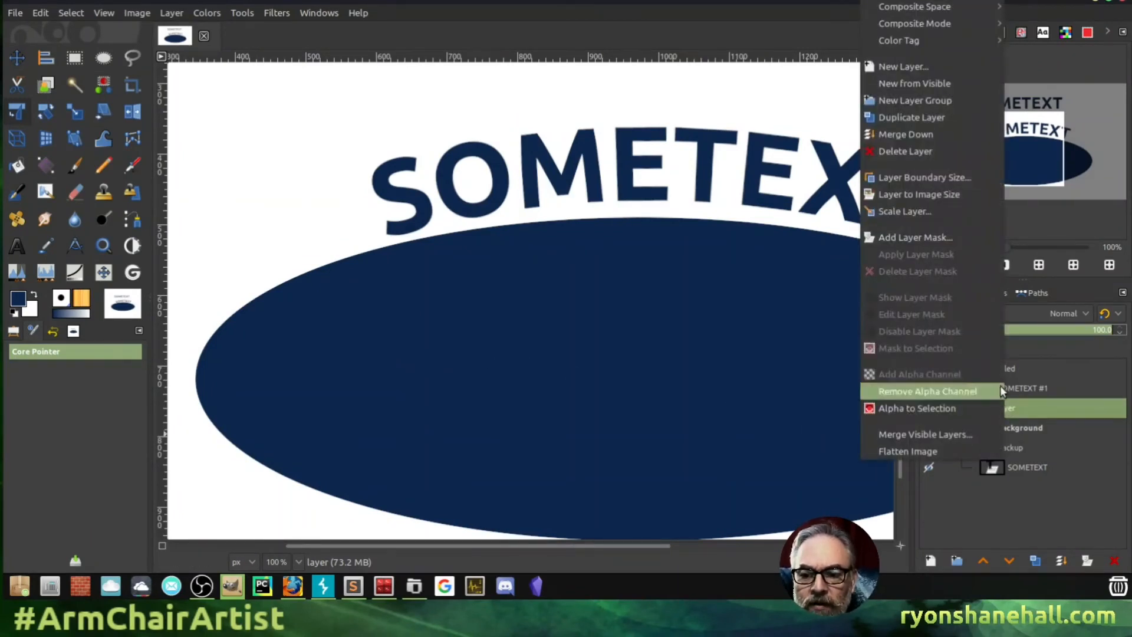
pyautogui.click(936, 122)
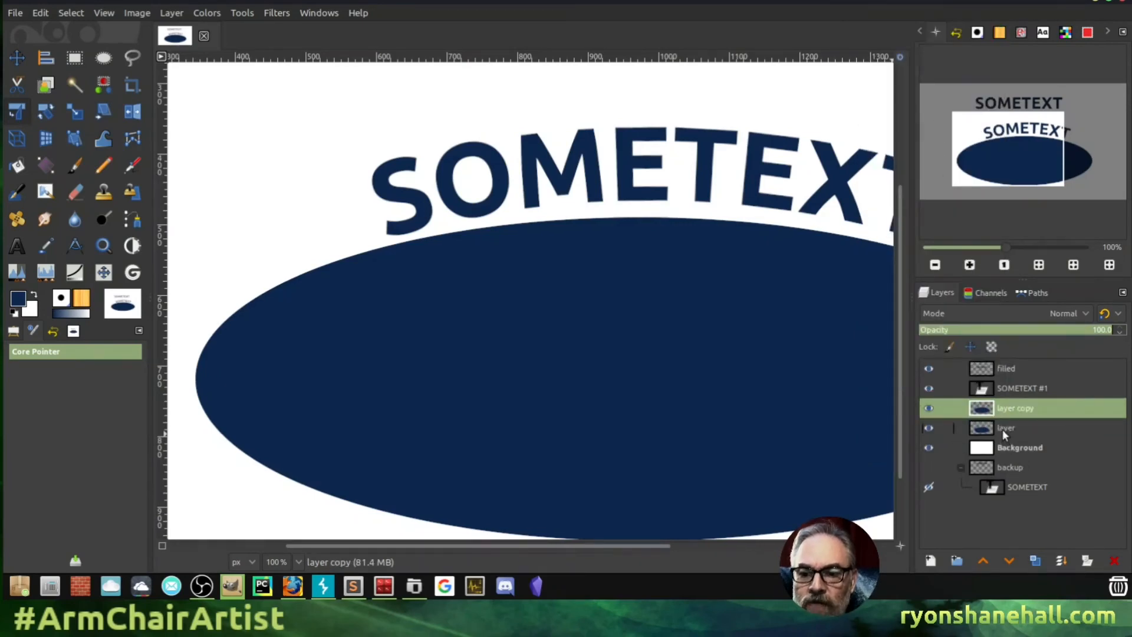
pyautogui.moveTo(1003, 430); pyautogui.dragTo(978, 469)
pyautogui.click(959, 448)
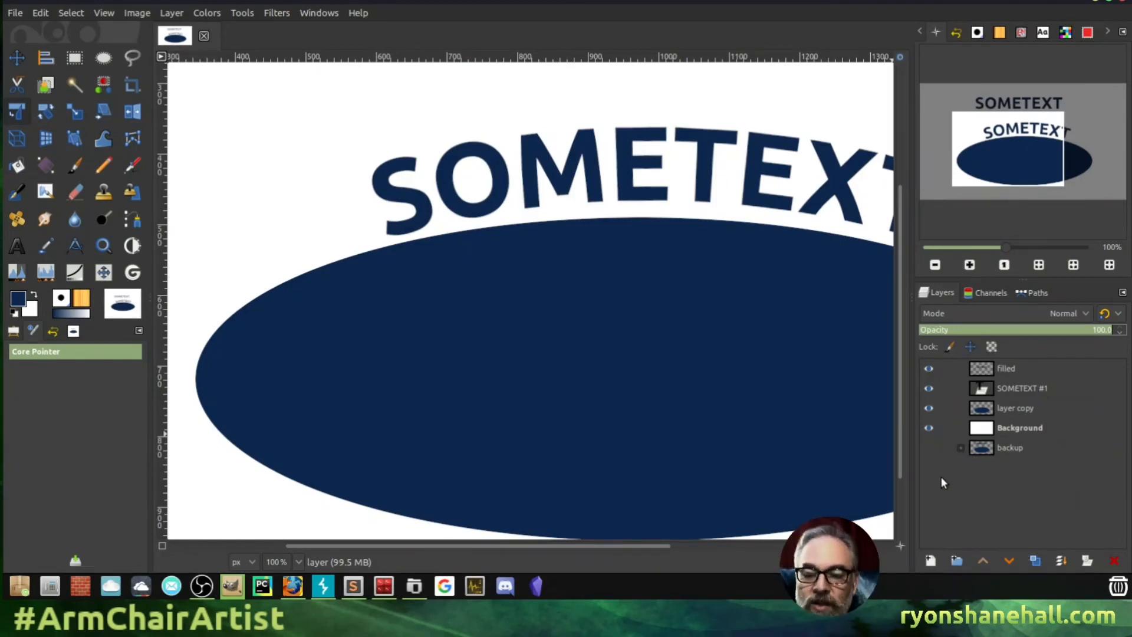
pyautogui.click(999, 409)
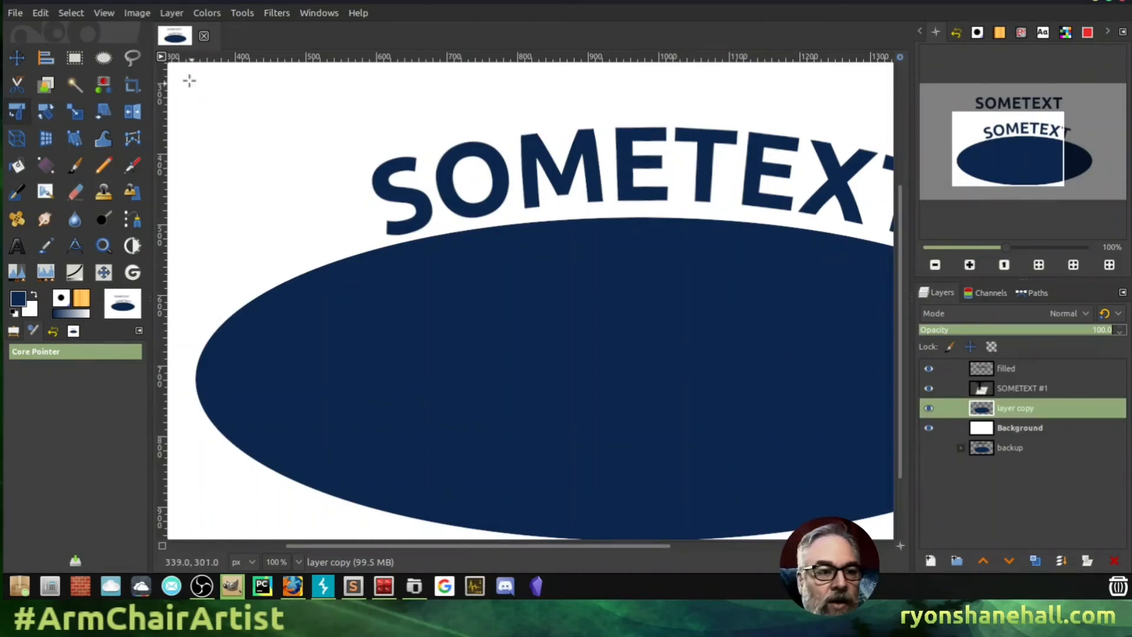
# - Use Color Exchange to replace the ellipse's sampled navy with green 74bf4b
pyautogui.click(207, 11)
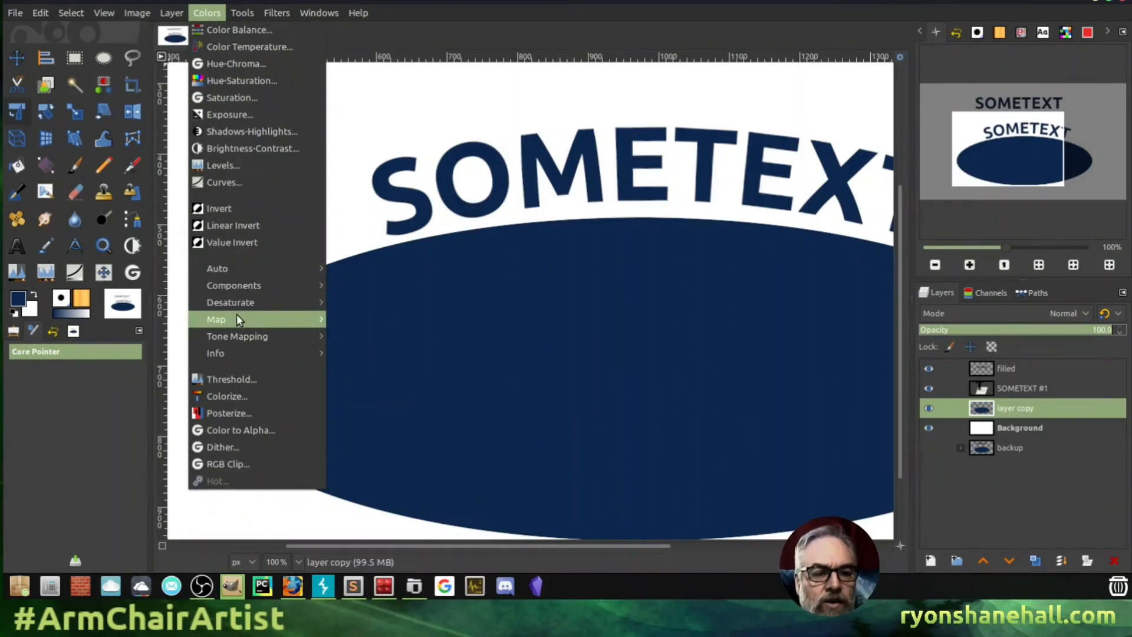
pyautogui.moveTo(239, 319)
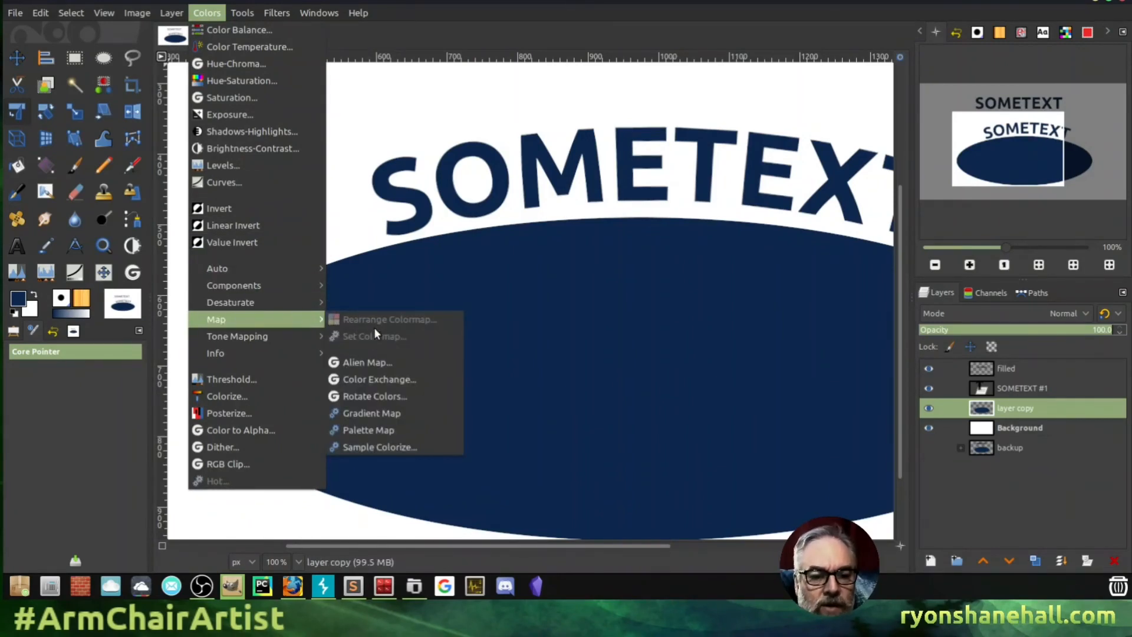
pyautogui.click(369, 379)
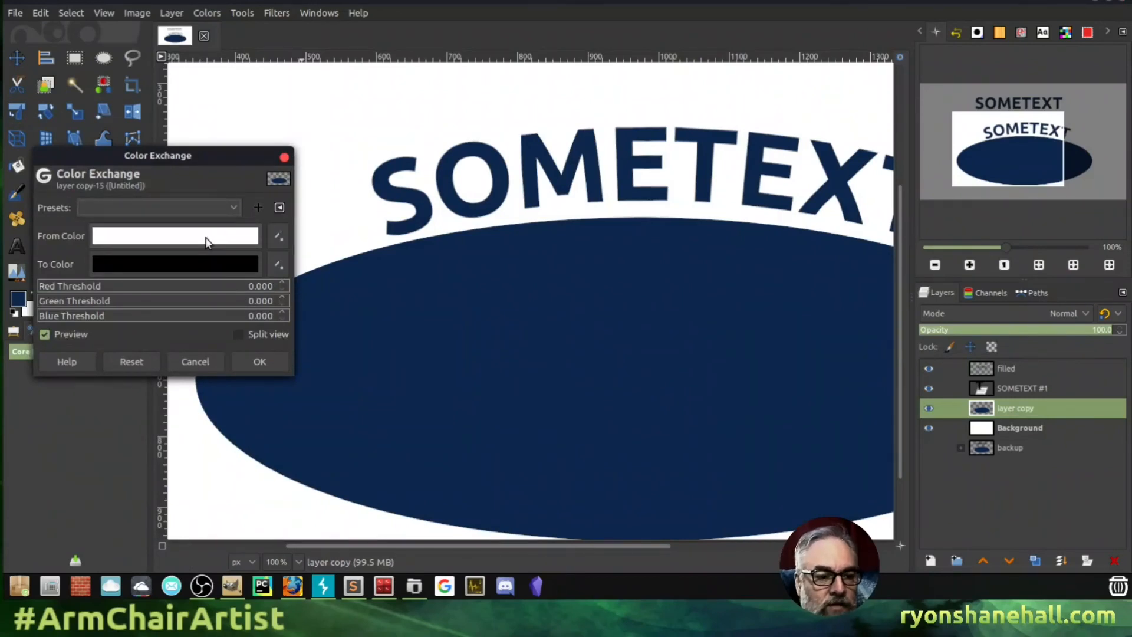
pyautogui.click(190, 237)
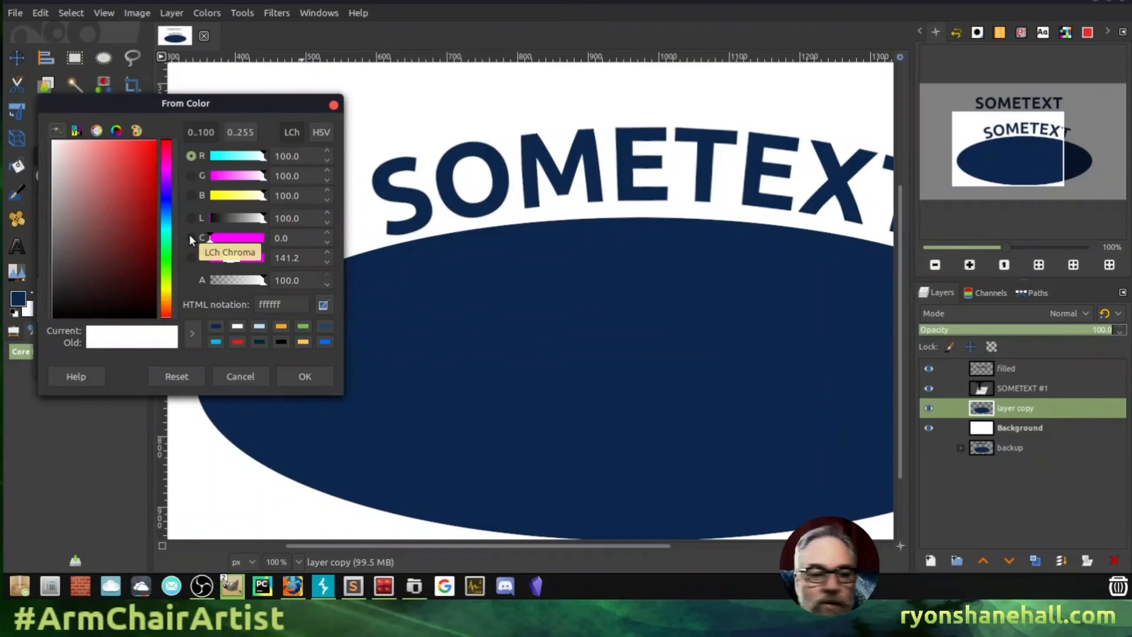
pyautogui.click(302, 327)
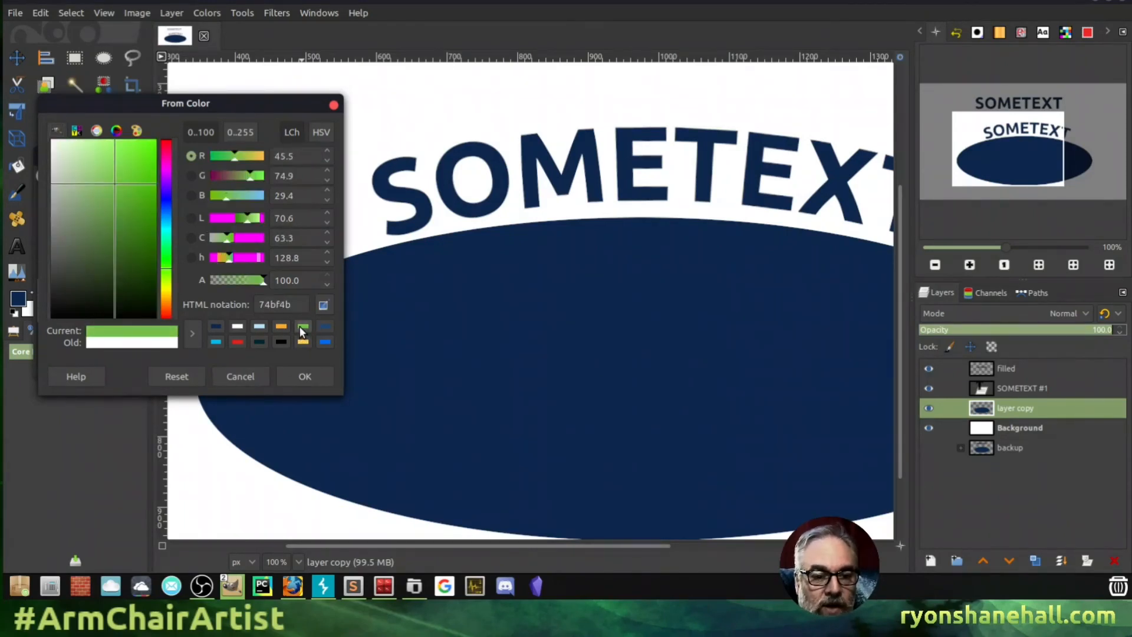
pyautogui.click(243, 369)
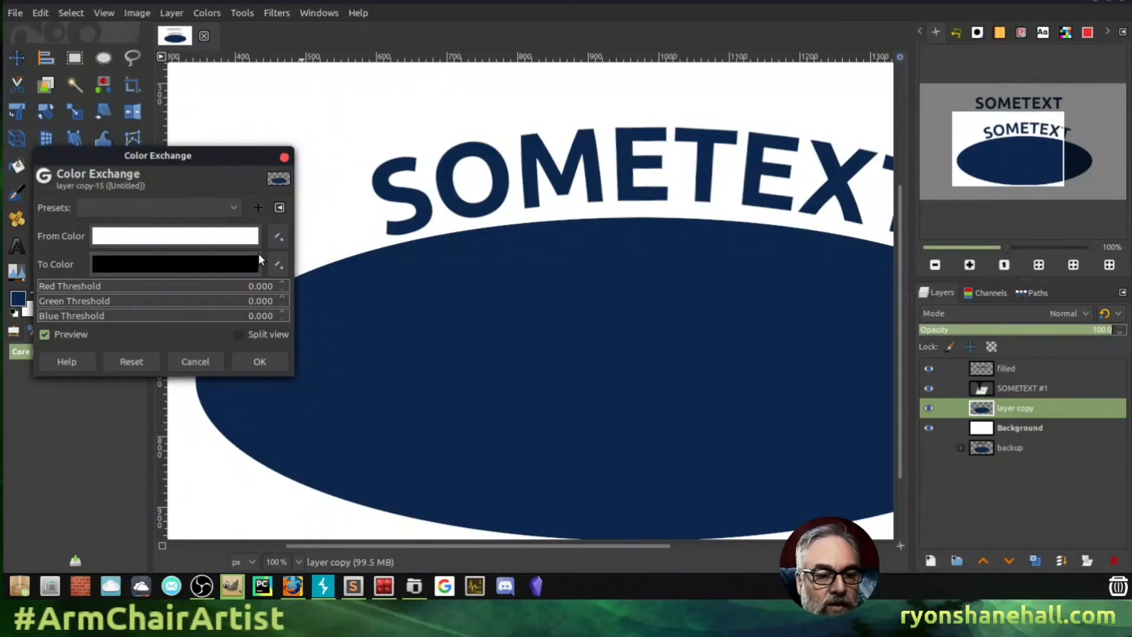
pyautogui.click(279, 236)
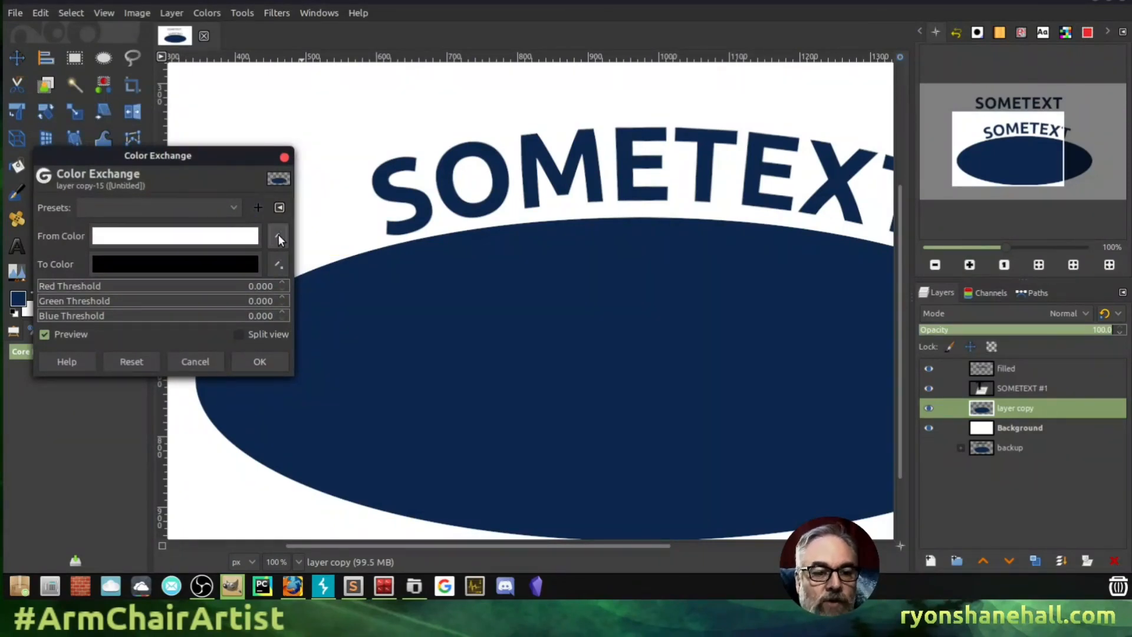
pyautogui.click(359, 335)
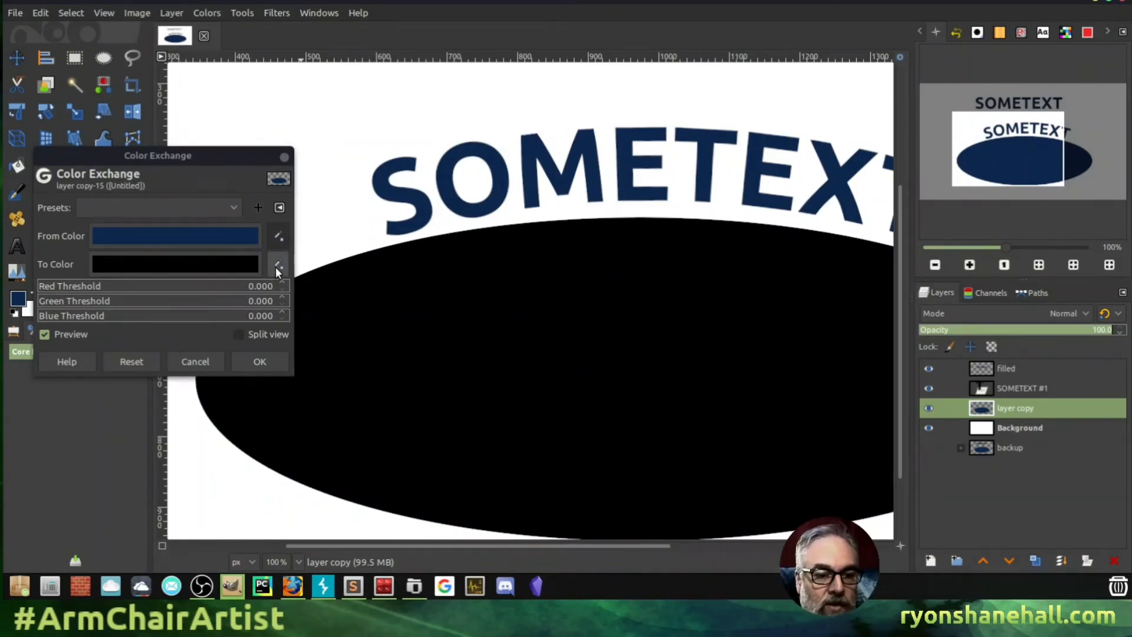
pyautogui.click(217, 263)
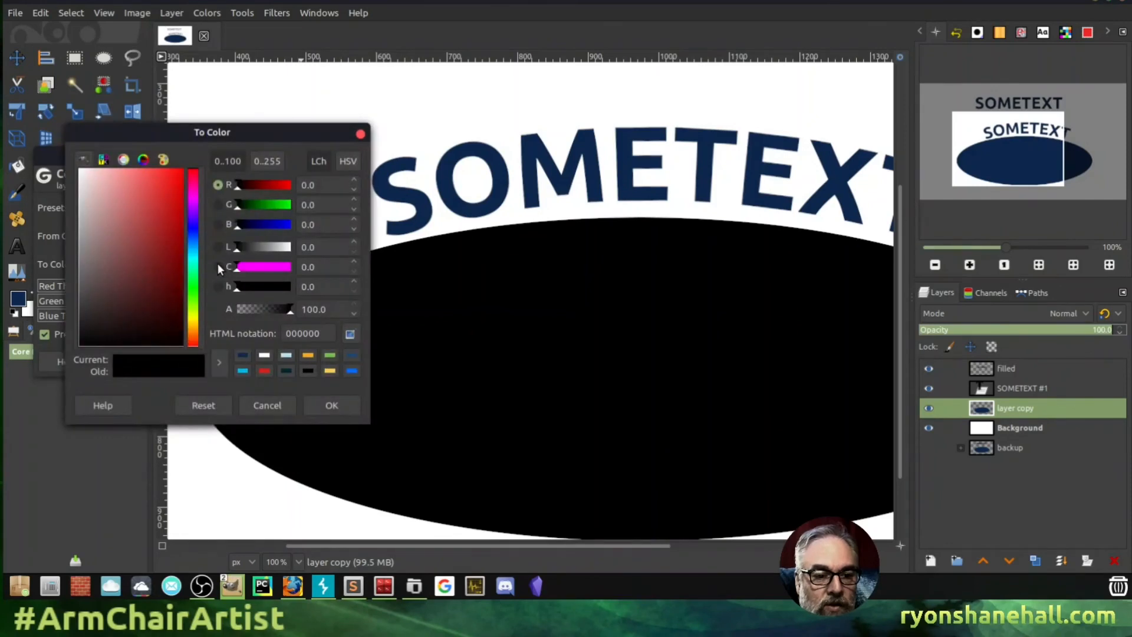
pyautogui.click(329, 355)
pyautogui.click(332, 406)
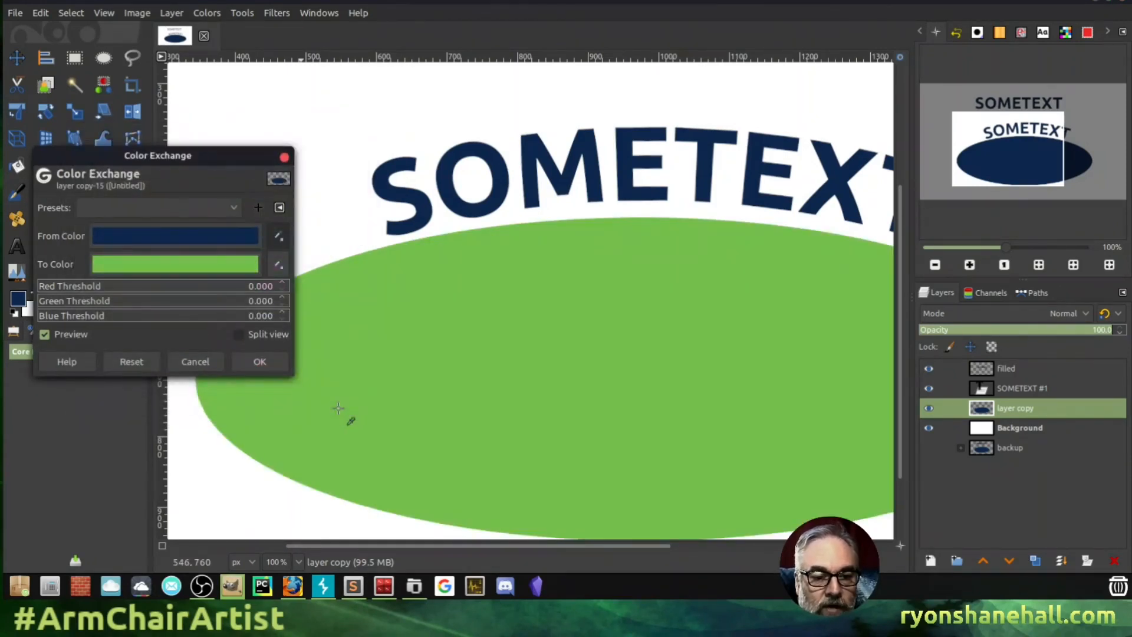
pyautogui.click(260, 361)
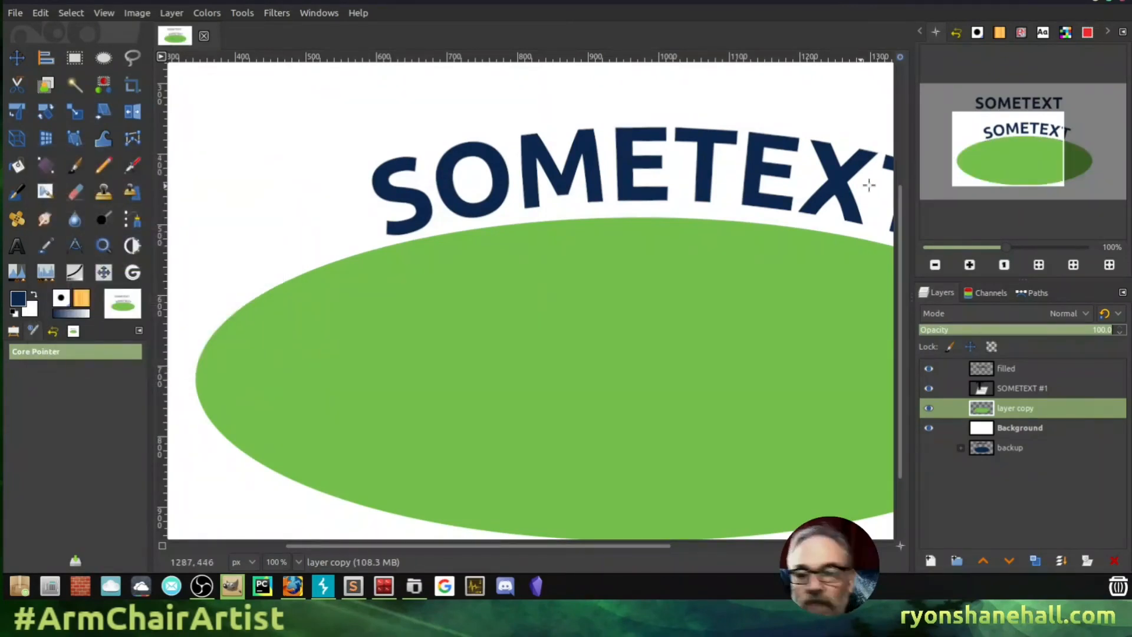
# - Drag the curved SOMETEXT on the 'filled' layer down into the top of the green ellipse
pyautogui.moveTo(1031, 155); pyautogui.dragTo(1046, 155)
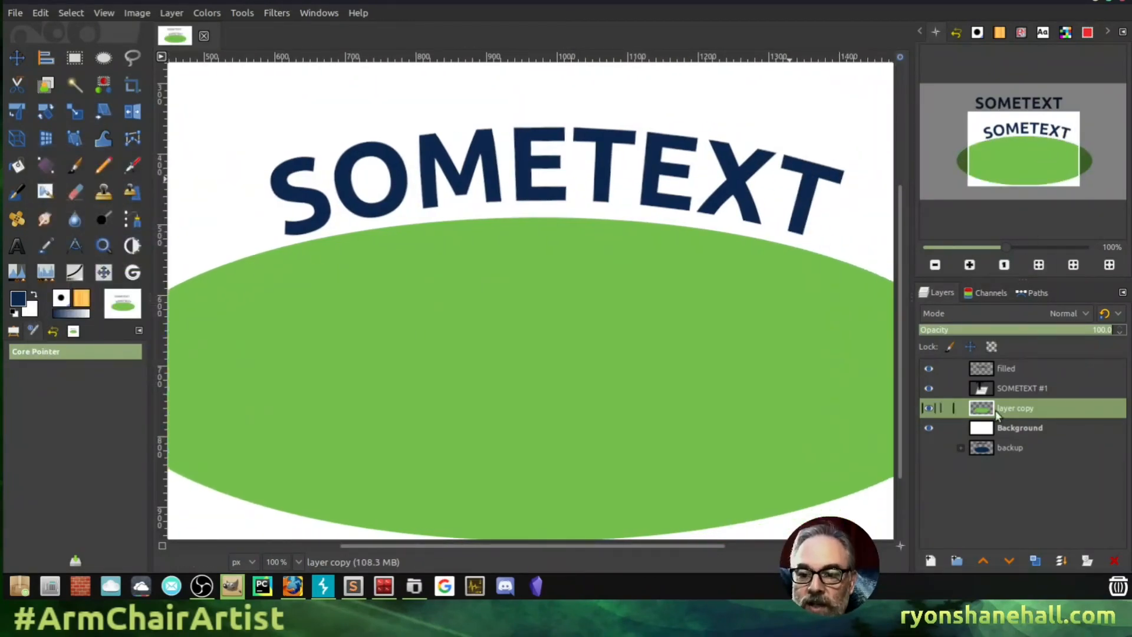
pyautogui.click(1005, 370)
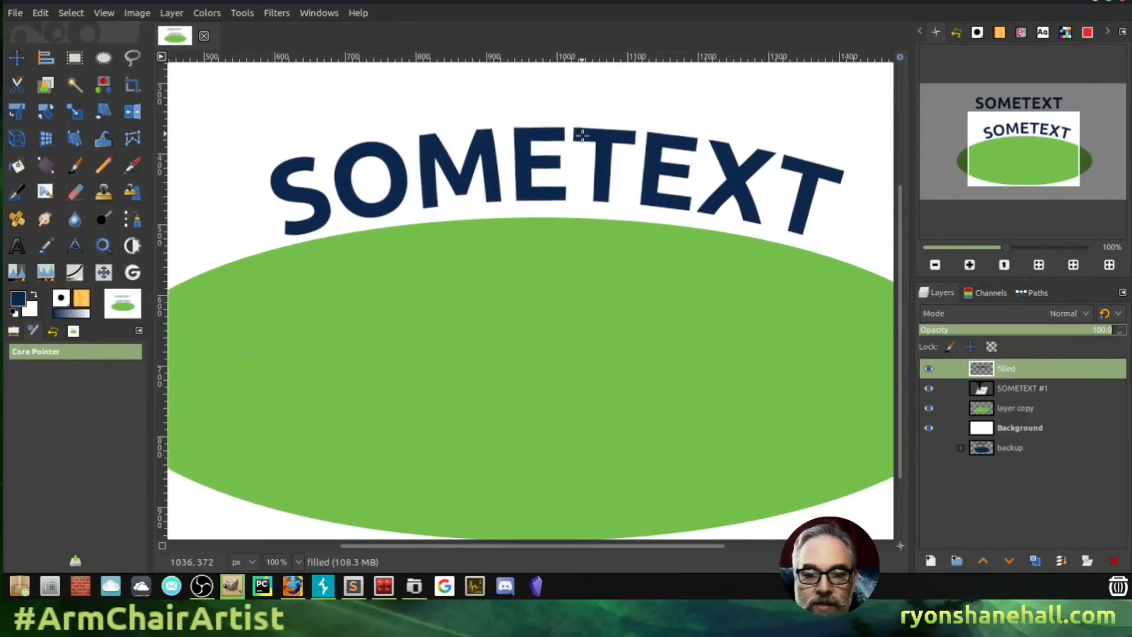
pyautogui.click(17, 57)
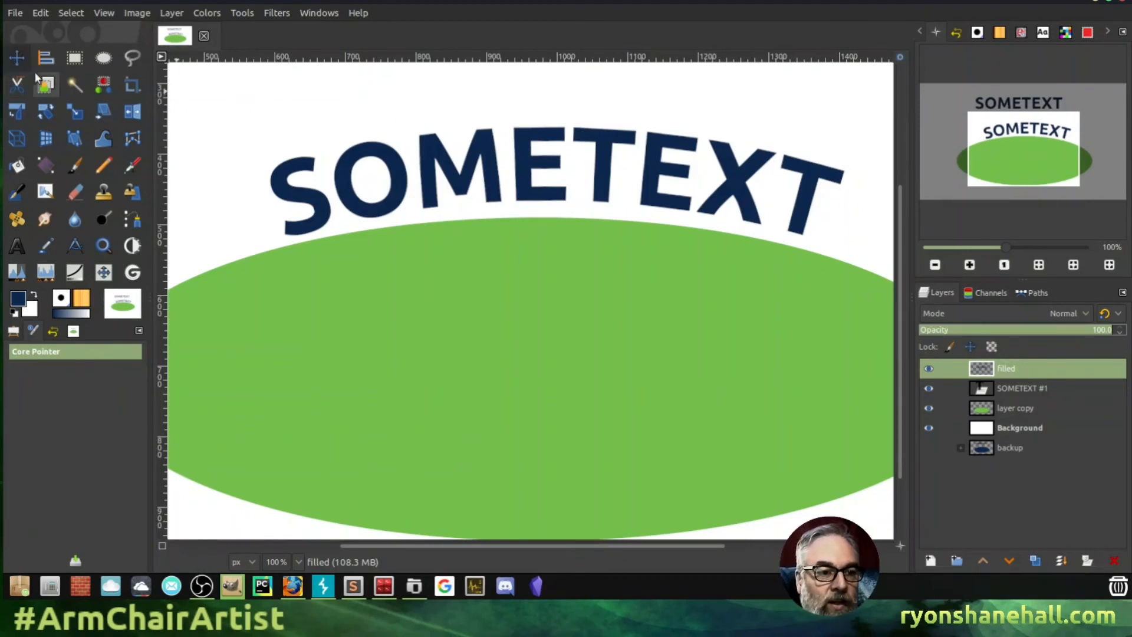
pyautogui.moveTo(366, 170); pyautogui.dragTo(356, 277)
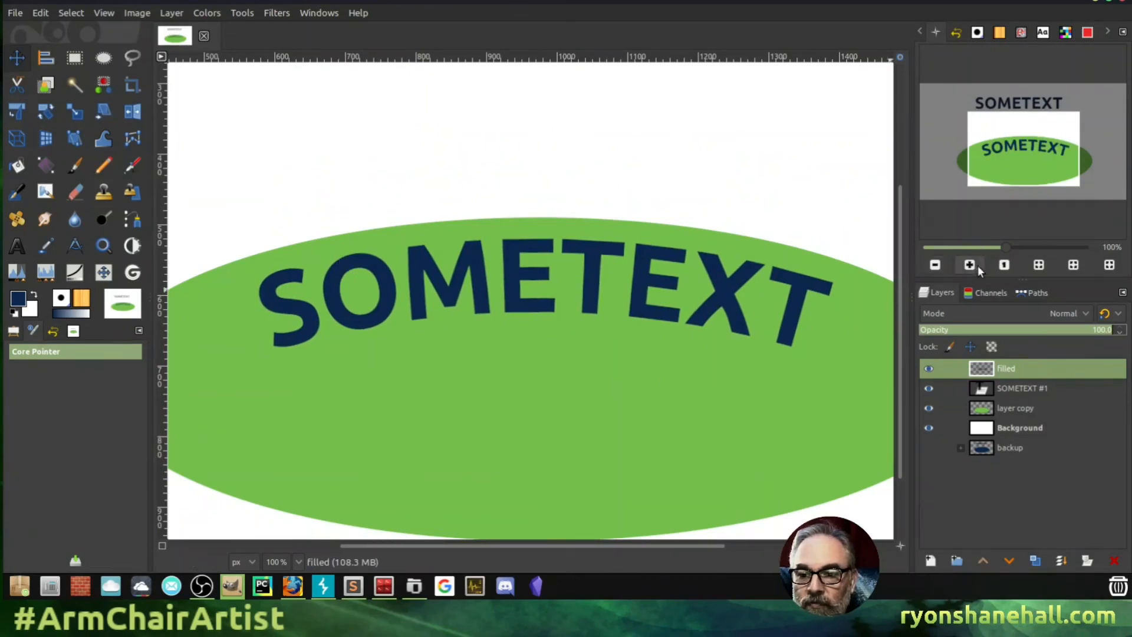
pyautogui.click(935, 265)
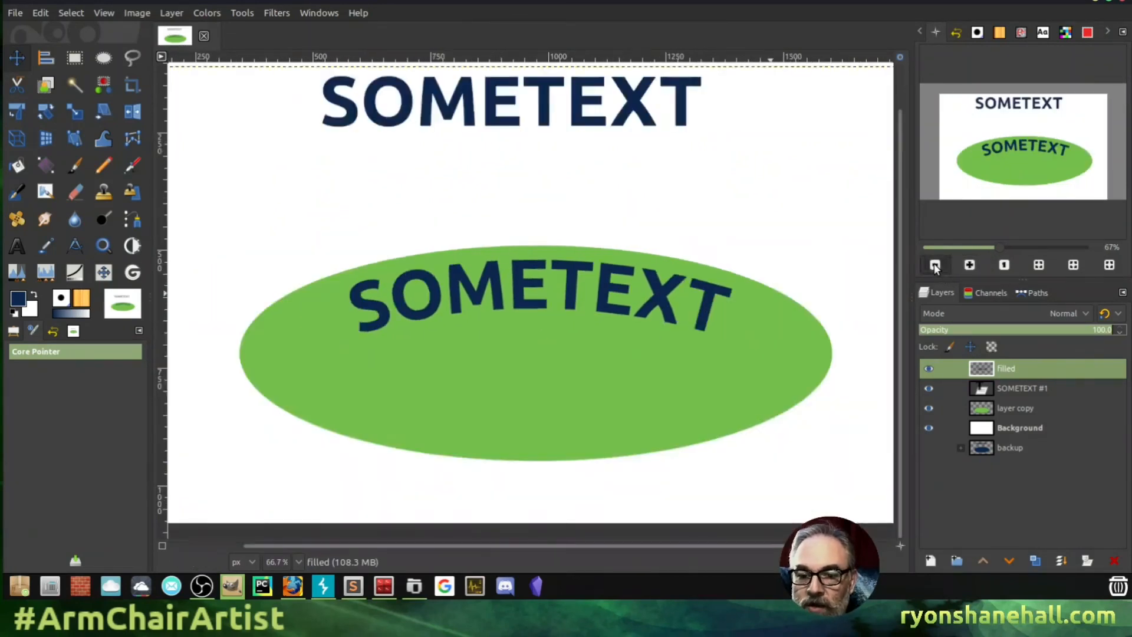
pyautogui.click(935, 265)
pyautogui.click(935, 265)
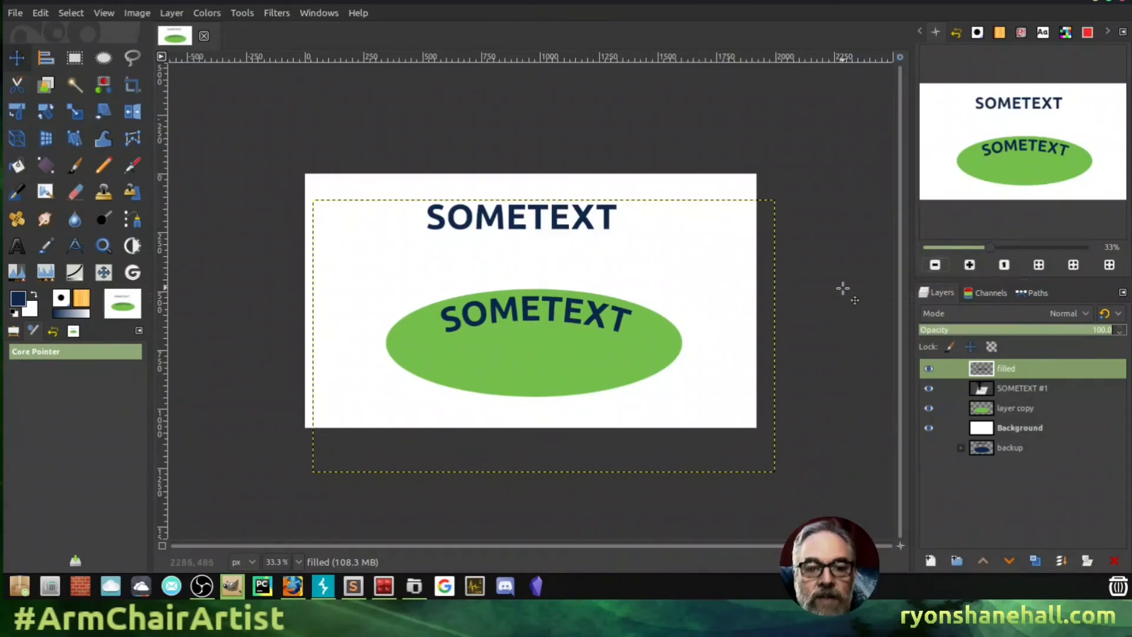